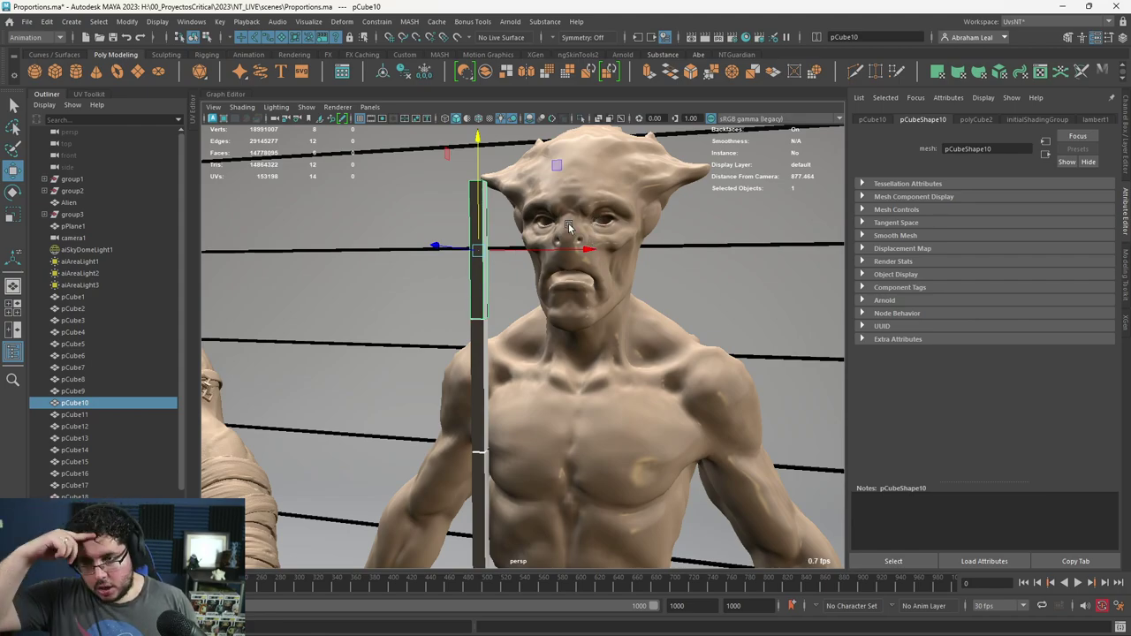
Examine the alien's proportions from head to crotch, selecting each head-unit segment of the measuring bar in turn down the torso
{"action": "left_click_drag", "start_coordinate": [578, 283], "coordinate": [594, 281]}
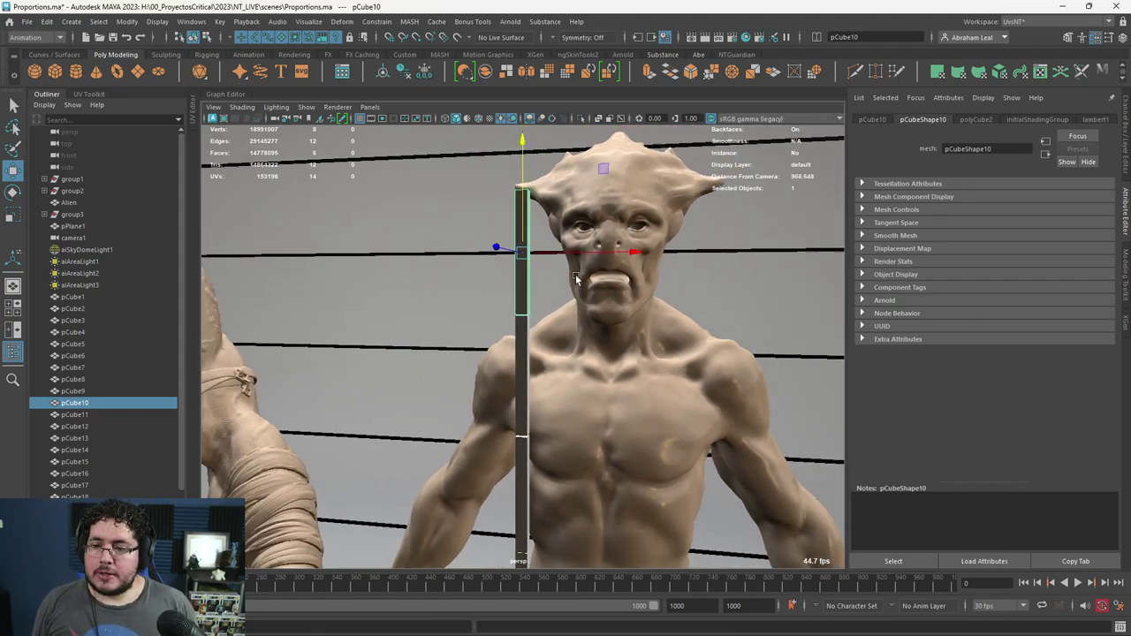
{"action": "scroll", "coordinate": [566, 274], "scroll_direction": "down", "scroll_amount": 2}
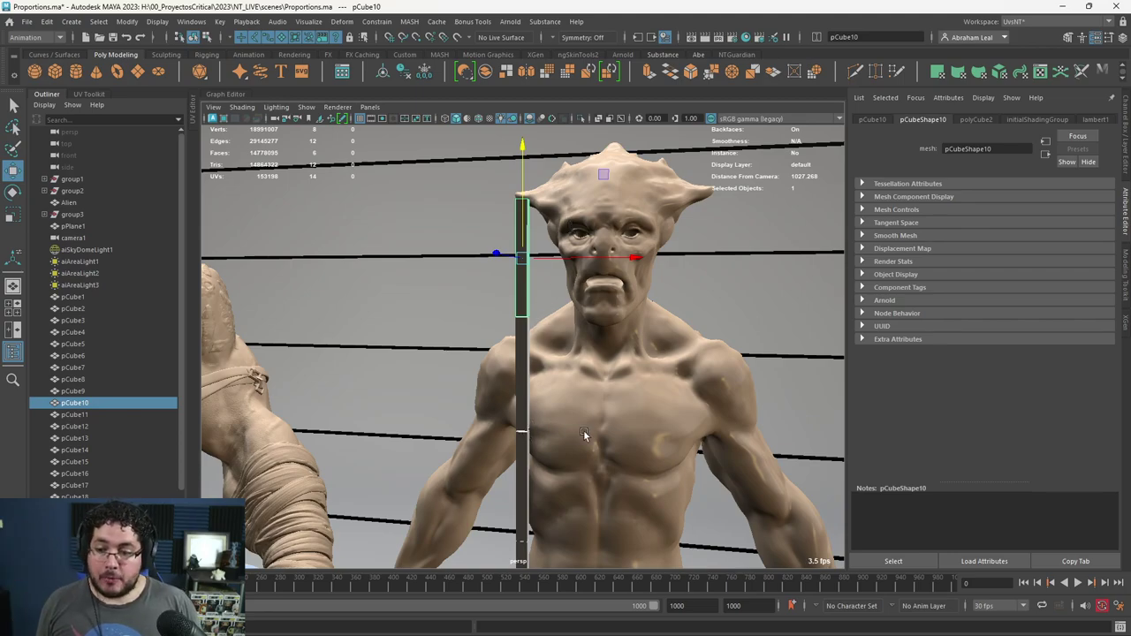
{"action": "left_click_drag", "start_coordinate": [583, 431], "coordinate": [565, 330]}
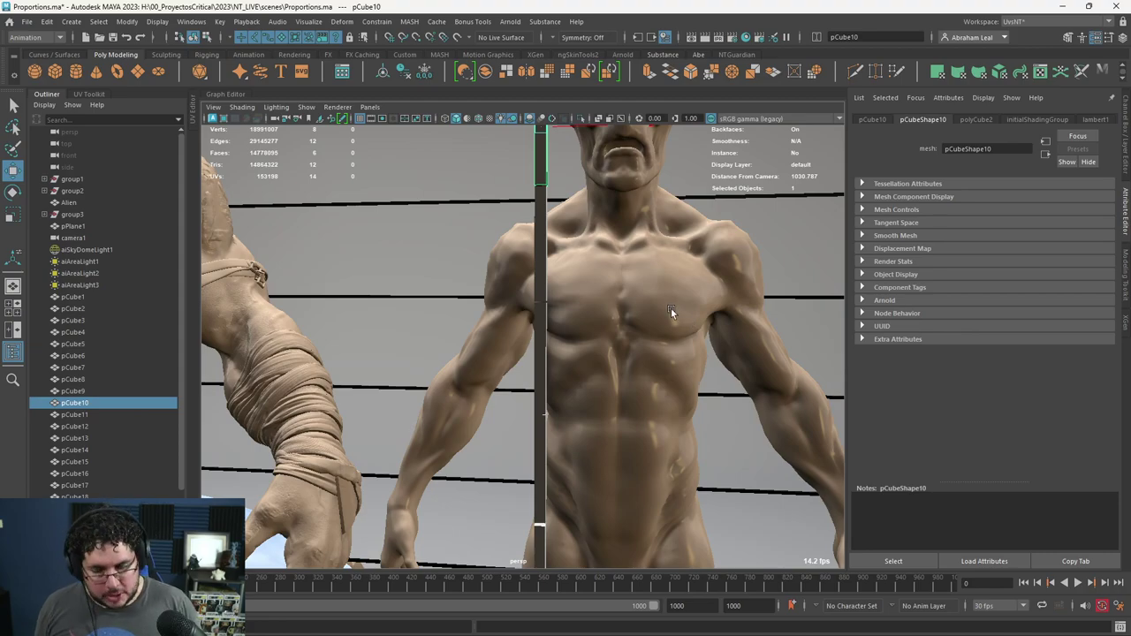
{"action": "left_click", "coordinate": [548, 291]}
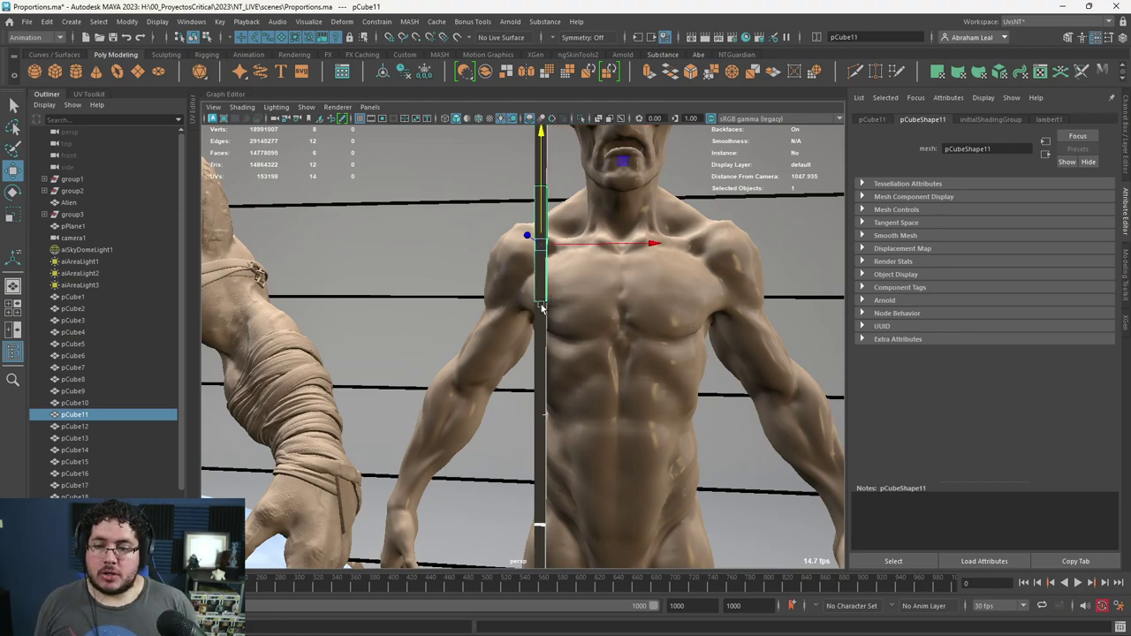
{"action": "left_click_drag", "start_coordinate": [681, 306], "coordinate": [527, 305]}
{"action": "left_click", "coordinate": [526, 306]}
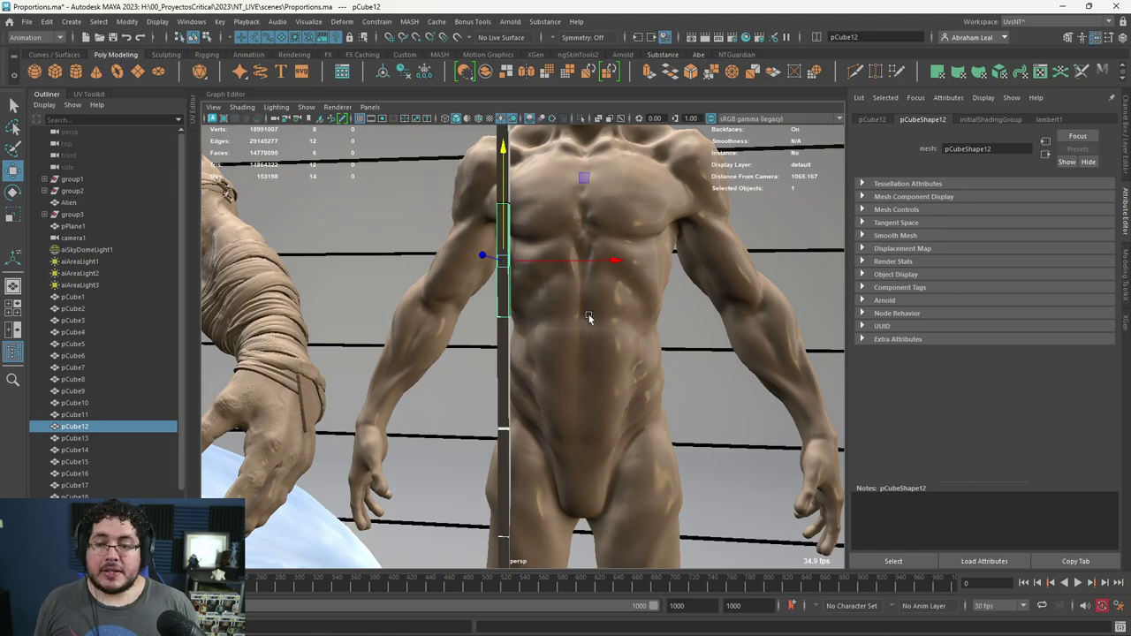
{"action": "left_click", "coordinate": [501, 349]}
{"action": "left_click_drag", "start_coordinate": [585, 480], "coordinate": [577, 405]}
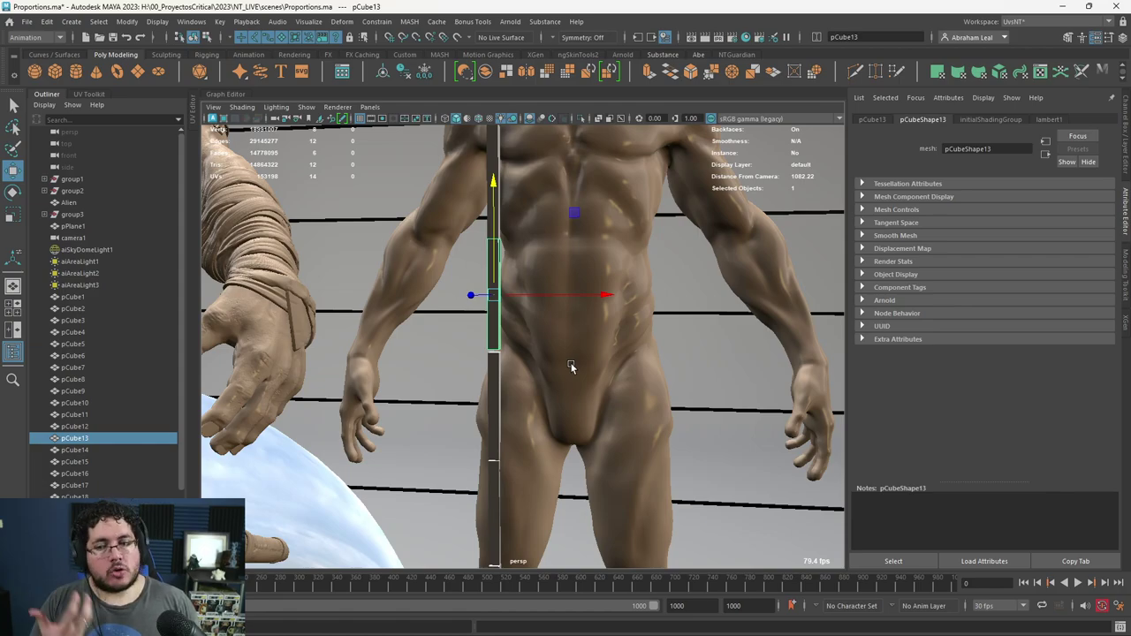
Select the five lower head-unit segments of the measuring bar, pCube14 to pCube18, alongside the alien's legs
{"action": "left_click_drag", "start_coordinate": [571, 336], "coordinate": [516, 281]}
{"action": "key", "text": "q"}
{"action": "left_click", "coordinate": [510, 265]}
{"action": "left_click", "coordinate": [510, 294], "text": "shift"}
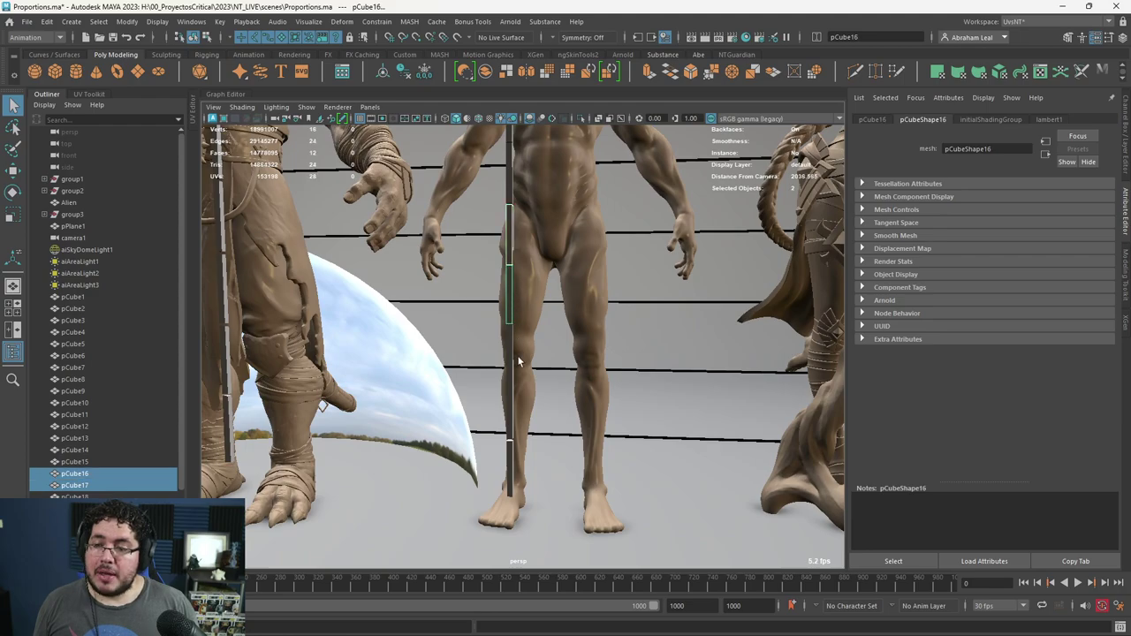
{"action": "left_click", "coordinate": [515, 385], "text": "shift"}
{"action": "left_click", "coordinate": [510, 417], "text": "shift"}
{"action": "left_click", "coordinate": [508, 464], "text": "shift"}
{"action": "left_click_drag", "start_coordinate": [583, 431], "coordinate": [557, 419]}
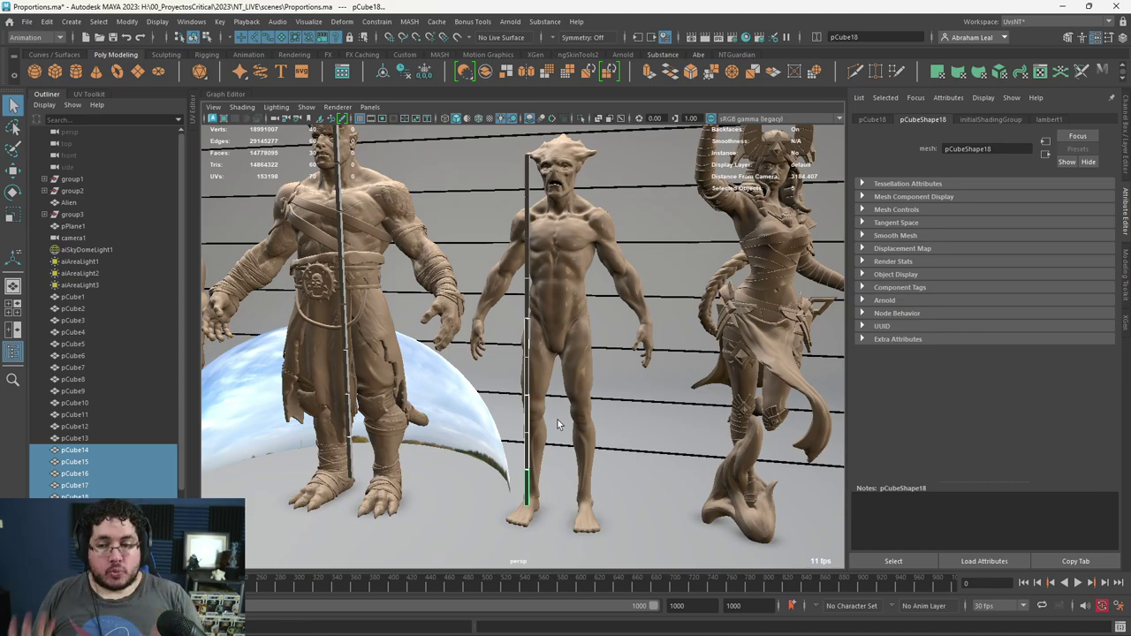
{"action": "left_click_drag", "start_coordinate": [560, 415], "coordinate": [547, 371]}
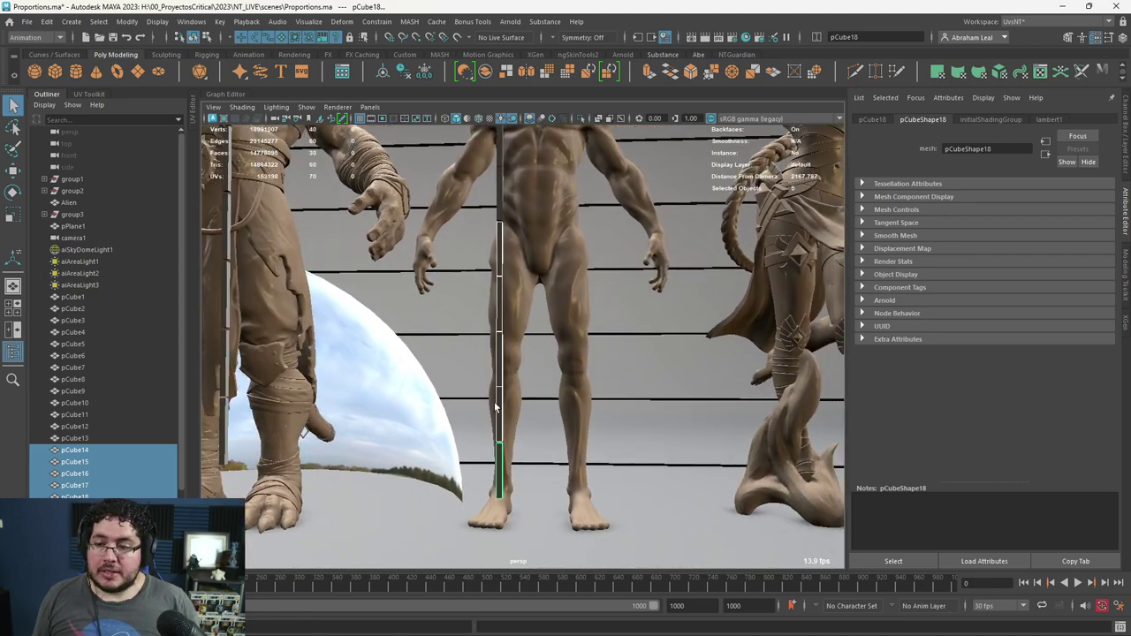
{"action": "left_click_drag", "start_coordinate": [519, 437], "coordinate": [500, 396]}
Switch to Photoshop and brush green marks on the male figure's thigh, knee and side-view calf, plus a straight line at head unit 1
{"action": "key", "text": "alt+Tab"}
{"action": "key", "text": "alt+Tab"}
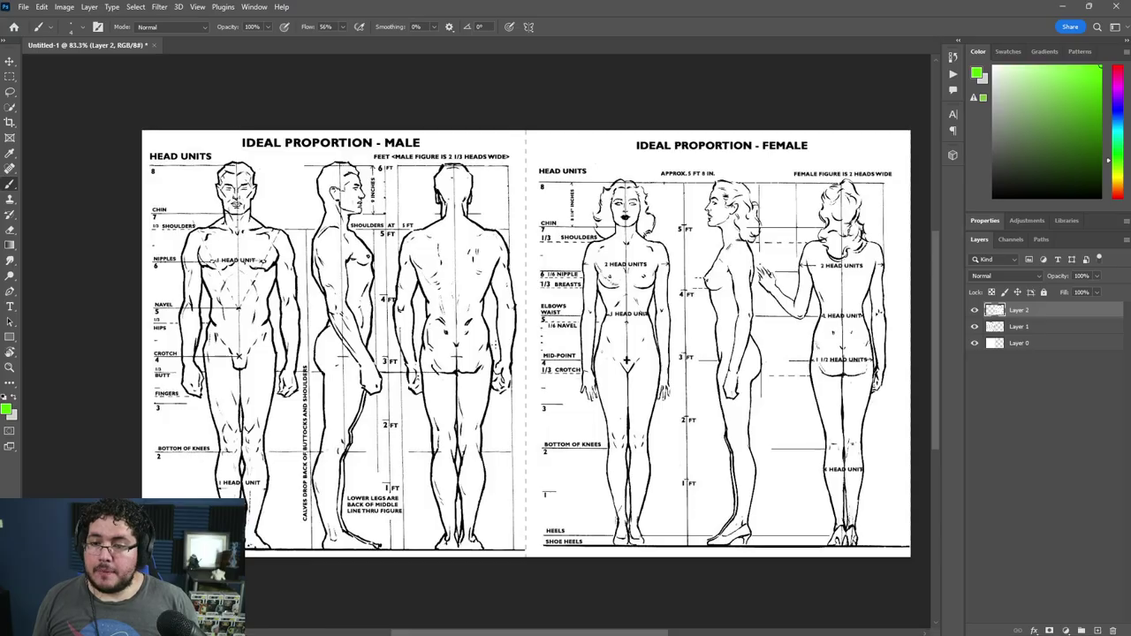
{"action": "scroll", "coordinate": [375, 346], "scroll_direction": "up", "scroll_amount": 3}
{"action": "left_click_drag", "start_coordinate": [292, 340], "coordinate": [535, 321]}
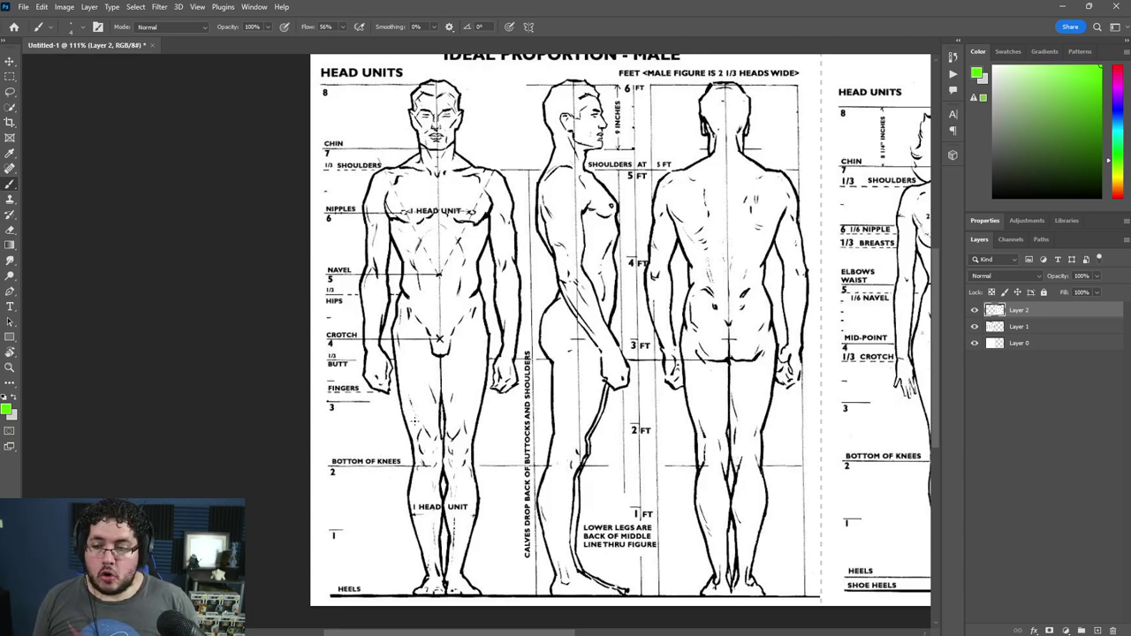
{"action": "mouse_move", "coordinate": [407, 389]}
{"action": "left_mouse_down"}
{"action": "mouse_move", "coordinate": [417, 407]}
{"action": "mouse_move", "coordinate": [432, 406]}
{"action": "mouse_move", "coordinate": [426, 375]}
{"action": "left_mouse_up"}
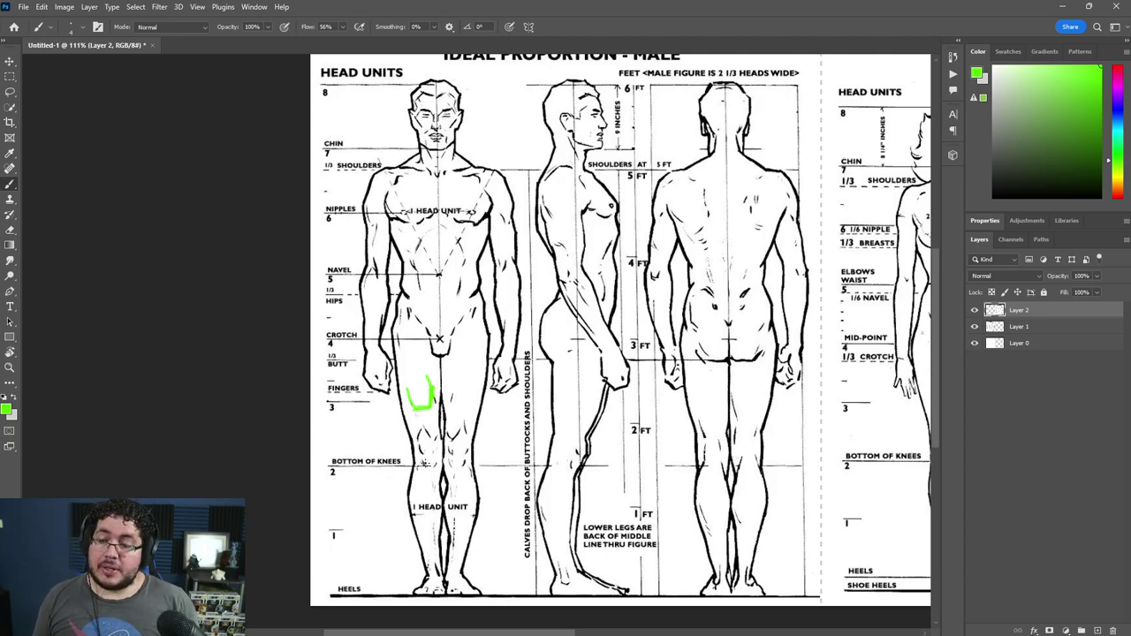
{"action": "left_click_drag", "start_coordinate": [429, 457], "coordinate": [425, 464]}
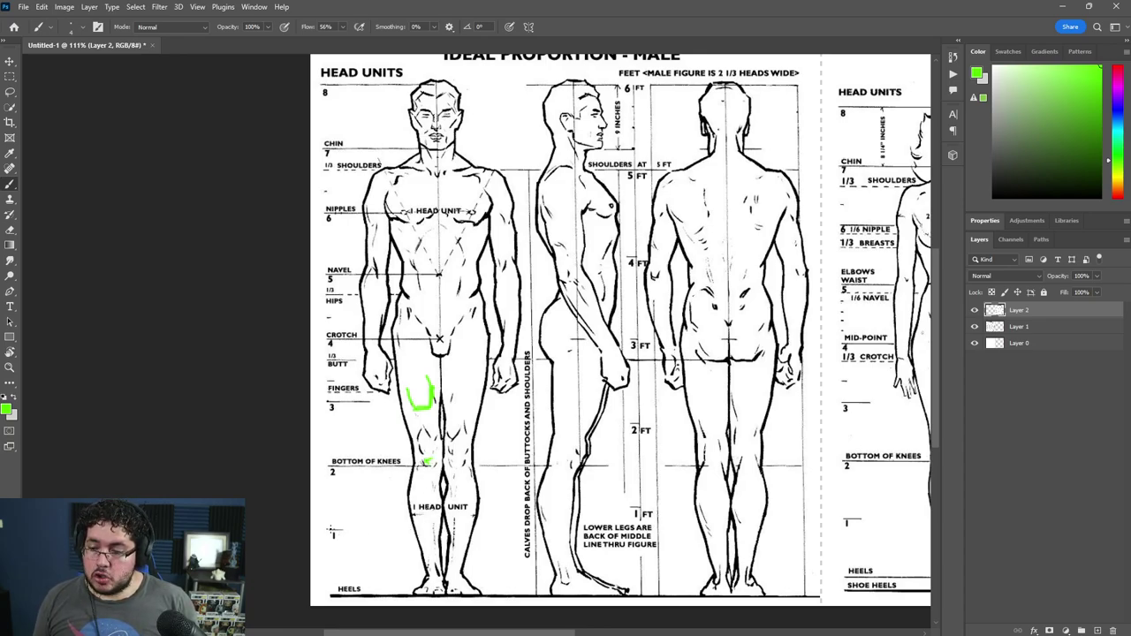
{"action": "mouse_move", "coordinate": [331, 531]}
{"action": "left_mouse_down"}
{"action": "mouse_move", "coordinate": [574, 525]}
{"action": "mouse_move", "coordinate": [624, 530]}
{"action": "left_mouse_up"}
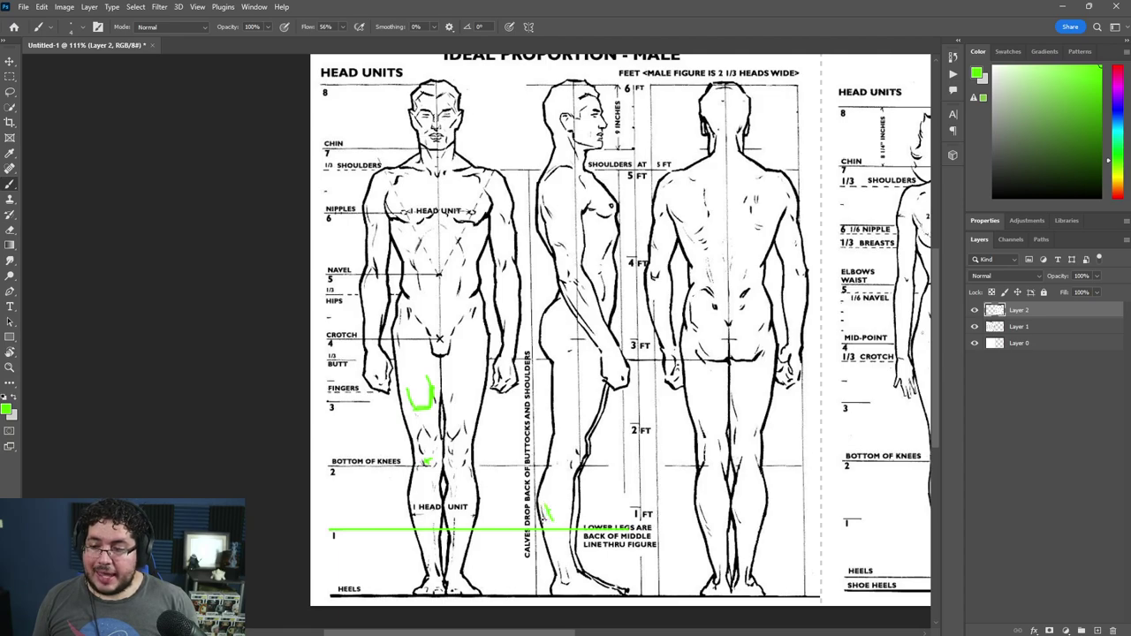
{"action": "mouse_move", "coordinate": [542, 482]}
{"action": "left_mouse_down"}
{"action": "mouse_move", "coordinate": [558, 522]}
{"action": "mouse_move", "coordinate": [538, 527]}
{"action": "left_mouse_up"}
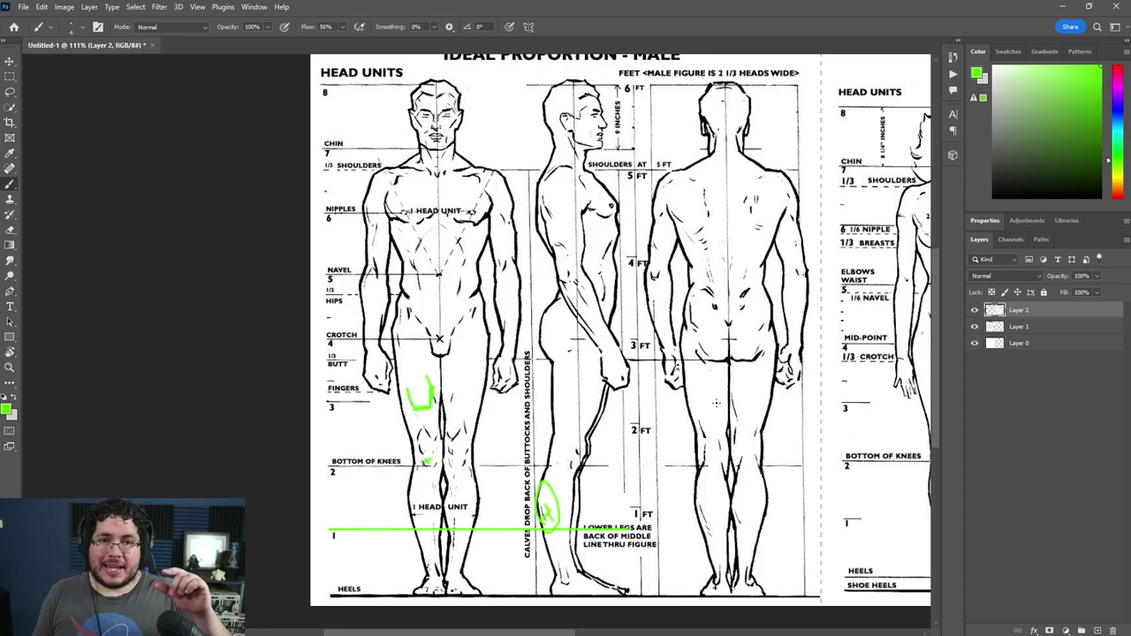
Switch to the browser and search Google Images for male proportions
{"action": "key", "text": "alt+Tab"}
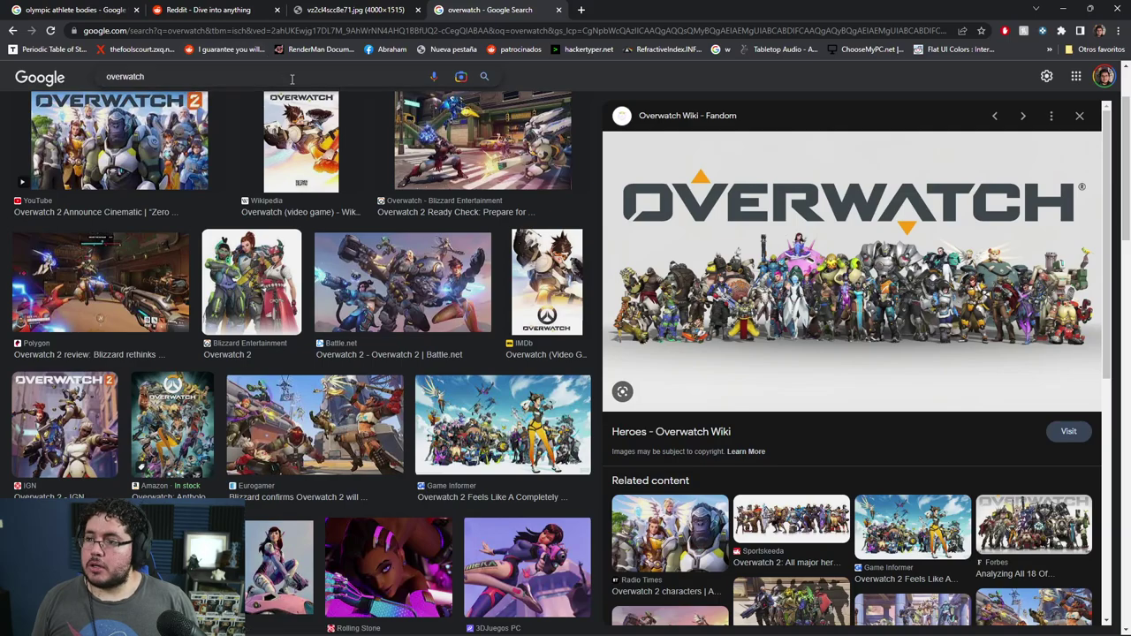
{"action": "left_click_drag", "start_coordinate": [290, 78], "coordinate": [113, 77]}
{"action": "type", "text": "n"}
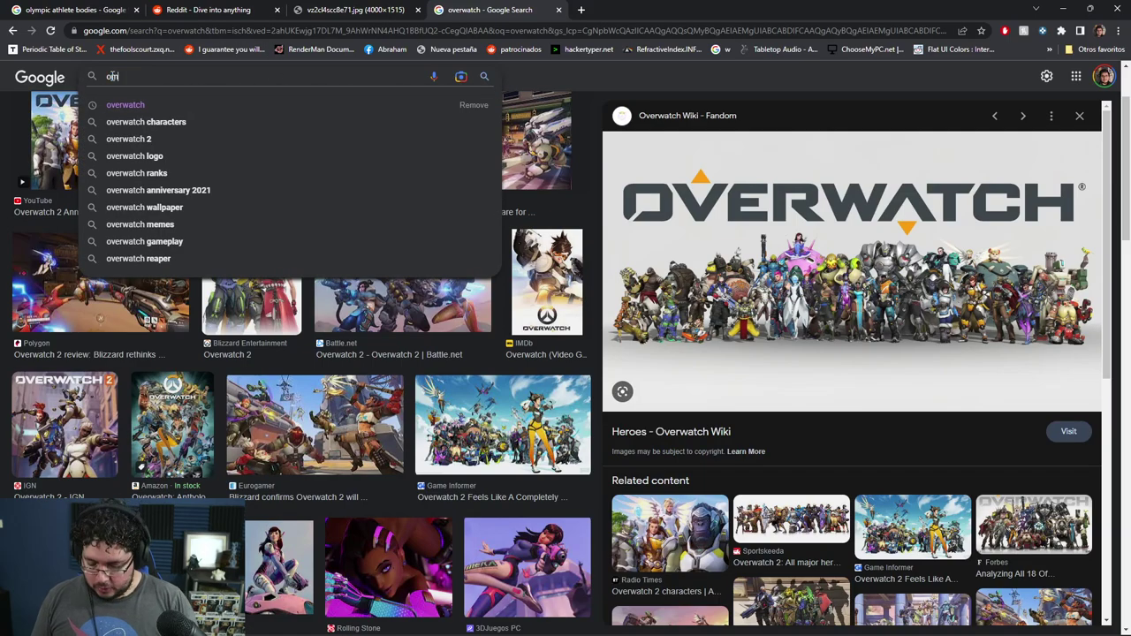
{"action": "type", "text": "male prportion"}
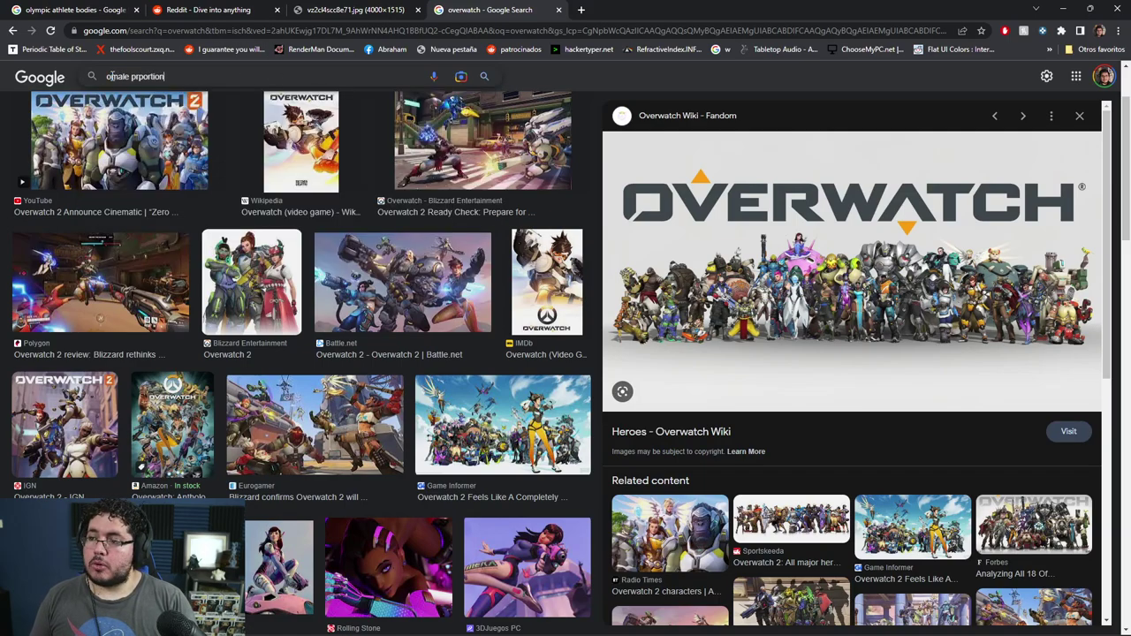
{"action": "type", "text": "s"}
{"action": "key", "text": "Return"}
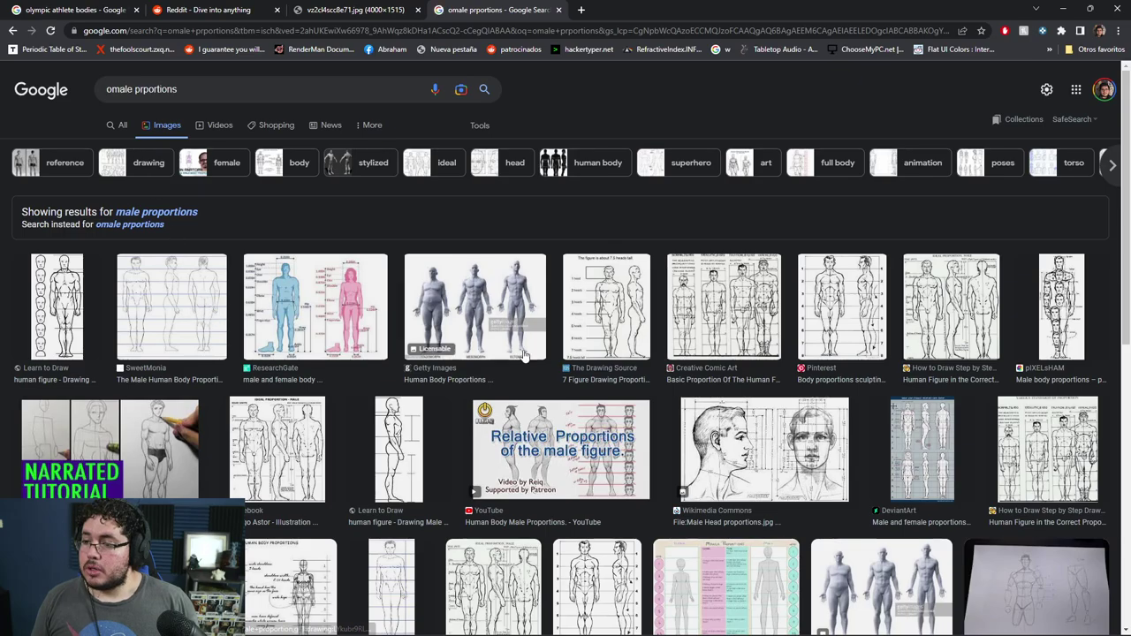
Open the Creative Comic Art article on basic human proportion, skim it and close its tabs
{"action": "left_click", "coordinate": [738, 308]}
{"action": "left_click", "coordinate": [825, 222]}
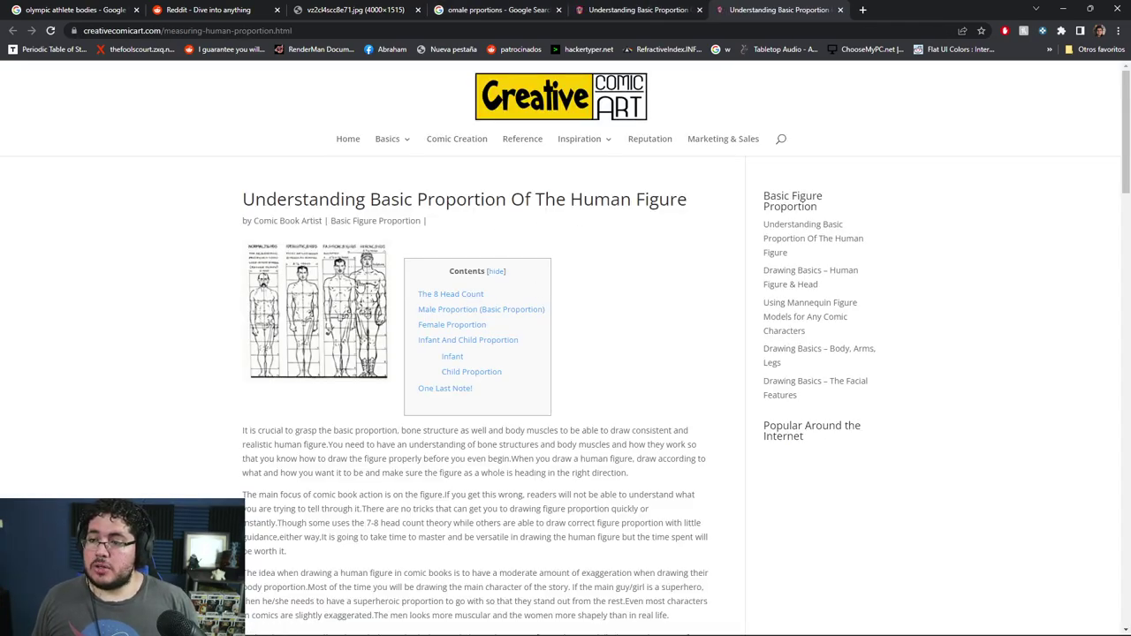
{"action": "scroll", "coordinate": [434, 363], "scroll_direction": "down", "scroll_amount": 18}
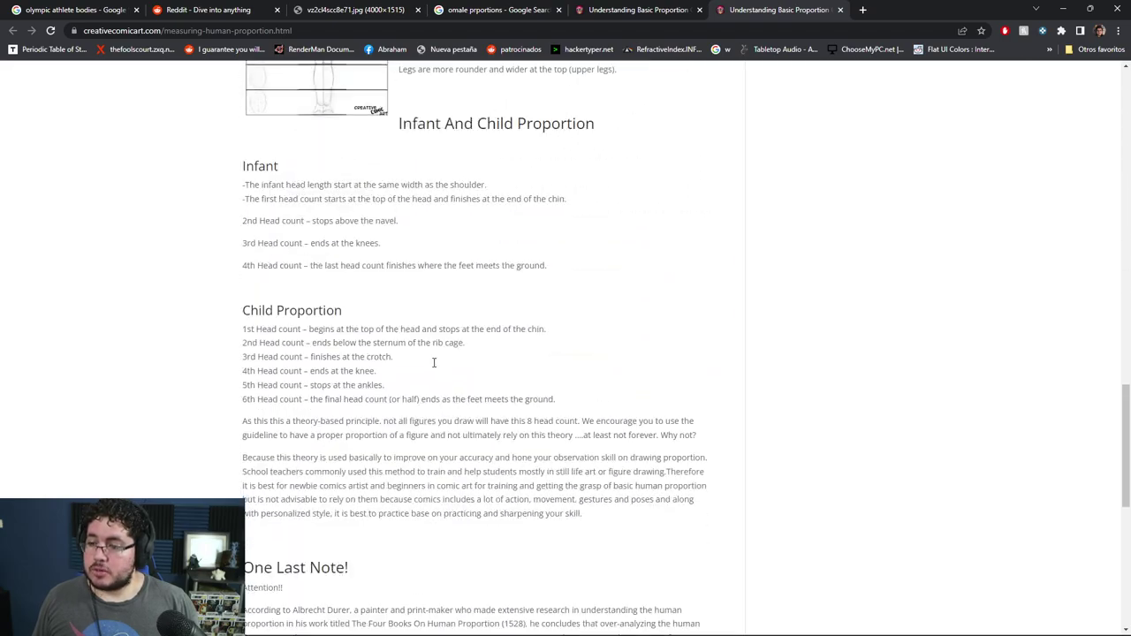
{"action": "scroll", "coordinate": [434, 362], "scroll_direction": "down", "scroll_amount": 4}
{"action": "left_click", "coordinate": [839, 10]}
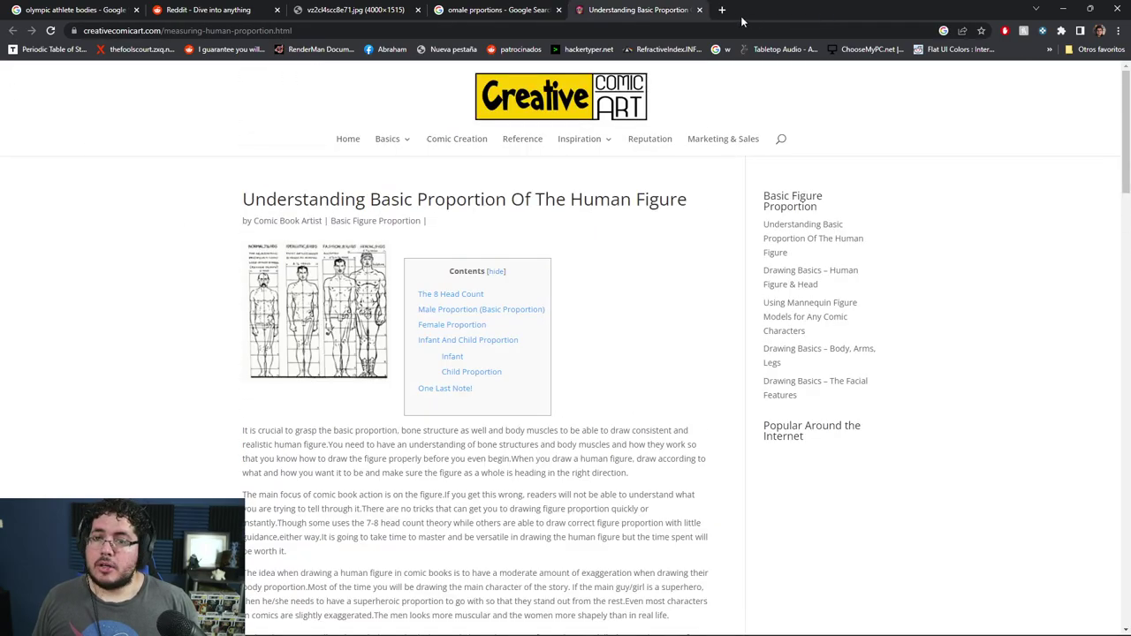
{"action": "left_click", "coordinate": [699, 10]}
Preview the "Various Standards of Proportion" chart in the image results and return to Photoshop
{"action": "scroll", "coordinate": [789, 359], "scroll_direction": "down", "scroll_amount": 2}
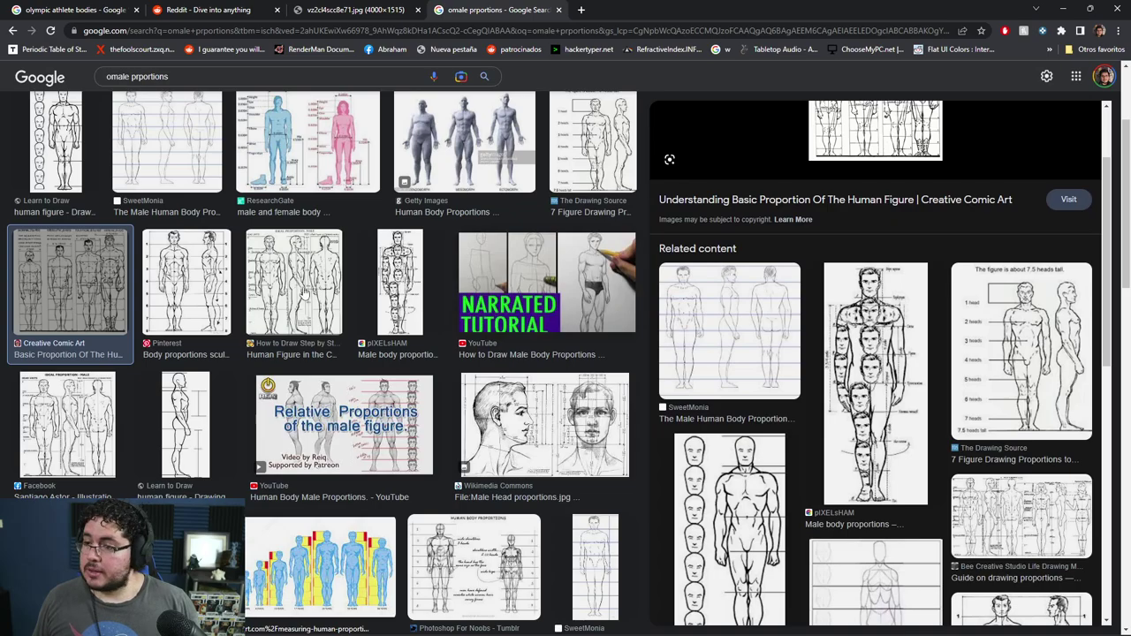
{"action": "scroll", "coordinate": [181, 402], "scroll_direction": "down", "scroll_amount": 2}
{"action": "left_click", "coordinate": [168, 393]}
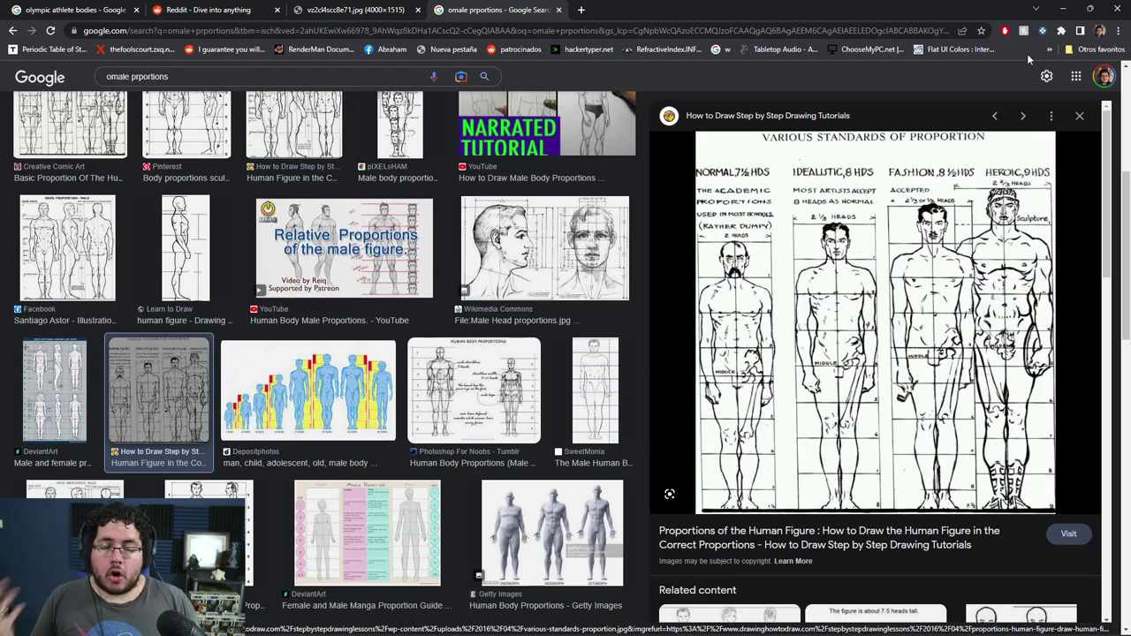
{"action": "left_click", "coordinate": [1060, 7]}
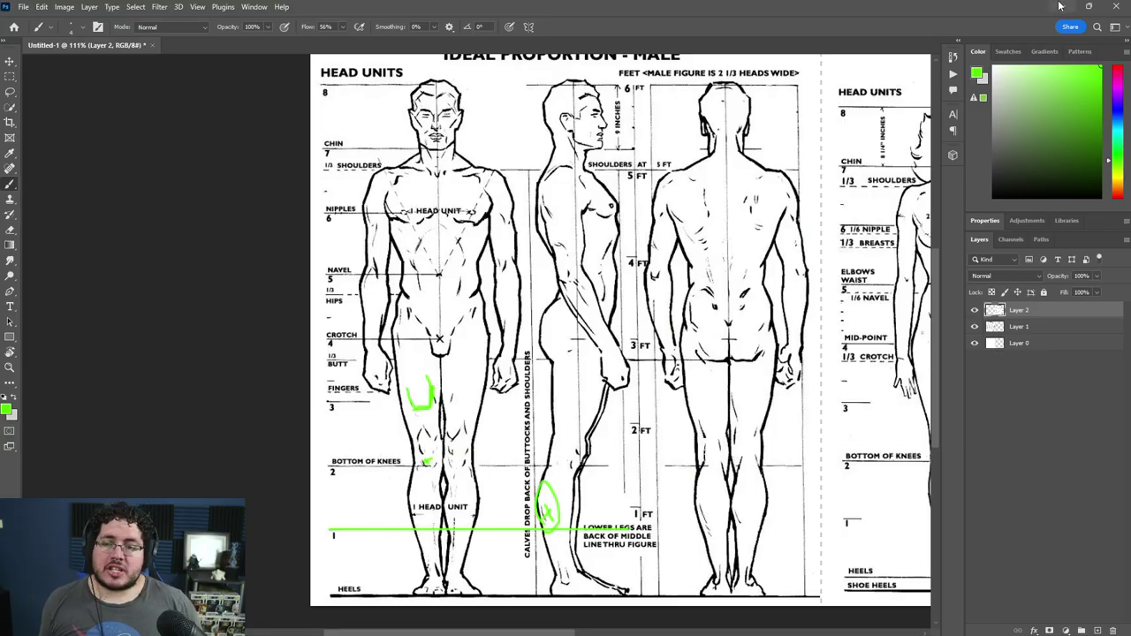
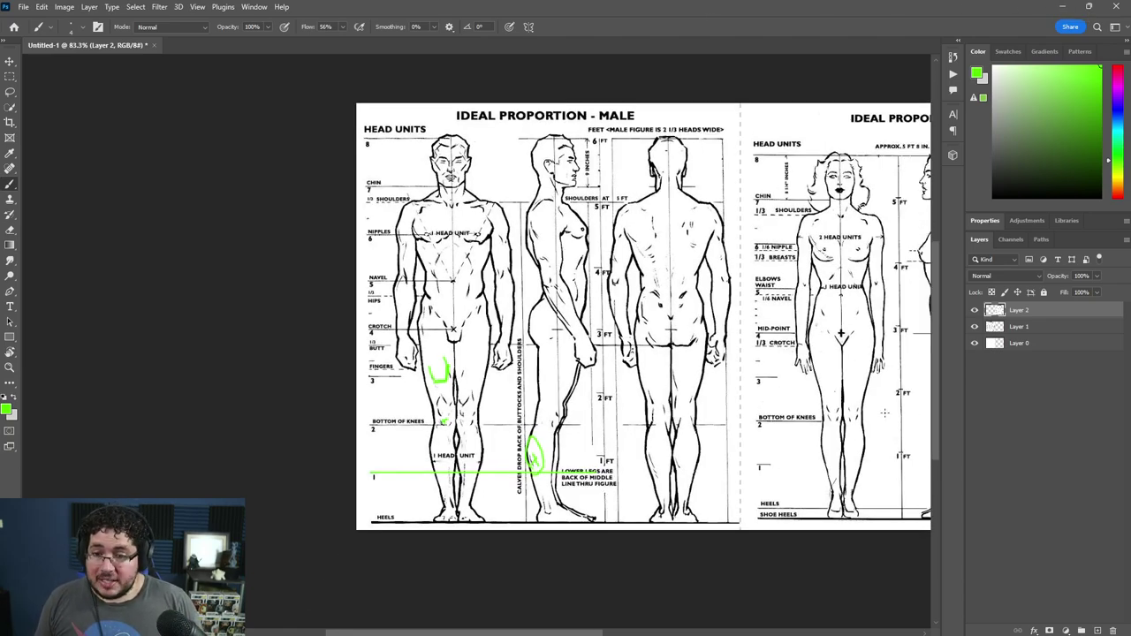
Add a new layer above Layer 2 and set the foreground colour to bright red
{"action": "left_click", "coordinate": [1096, 630]}
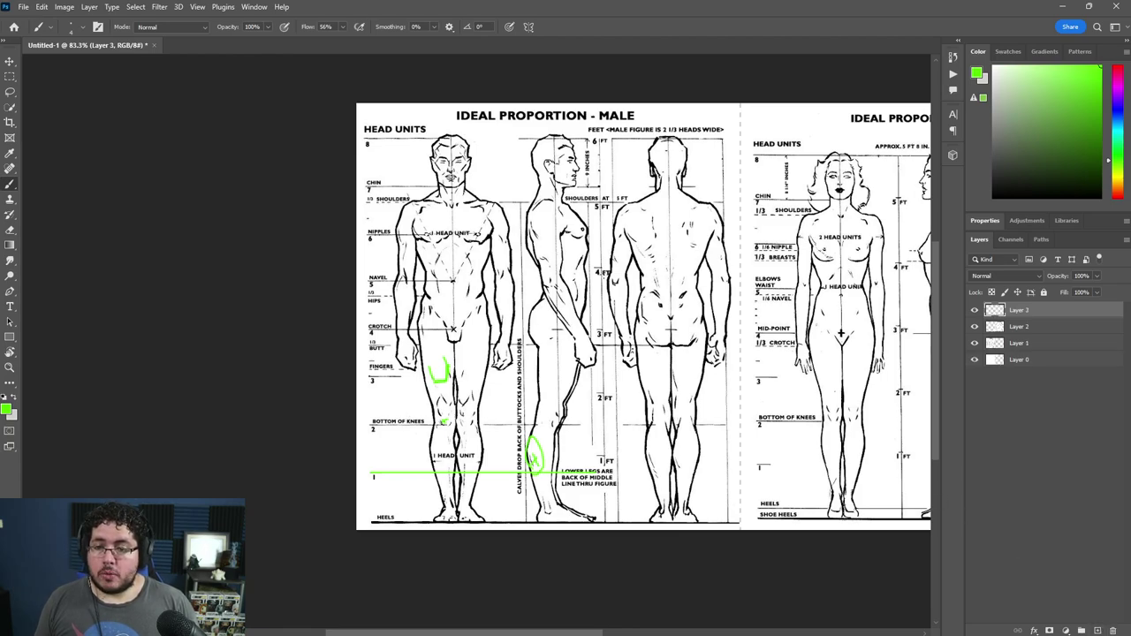
{"action": "scroll", "coordinate": [500, 283], "scroll_direction": "up", "scroll_amount": 5}
{"action": "left_click_drag", "start_coordinate": [500, 282], "coordinate": [577, 317]}
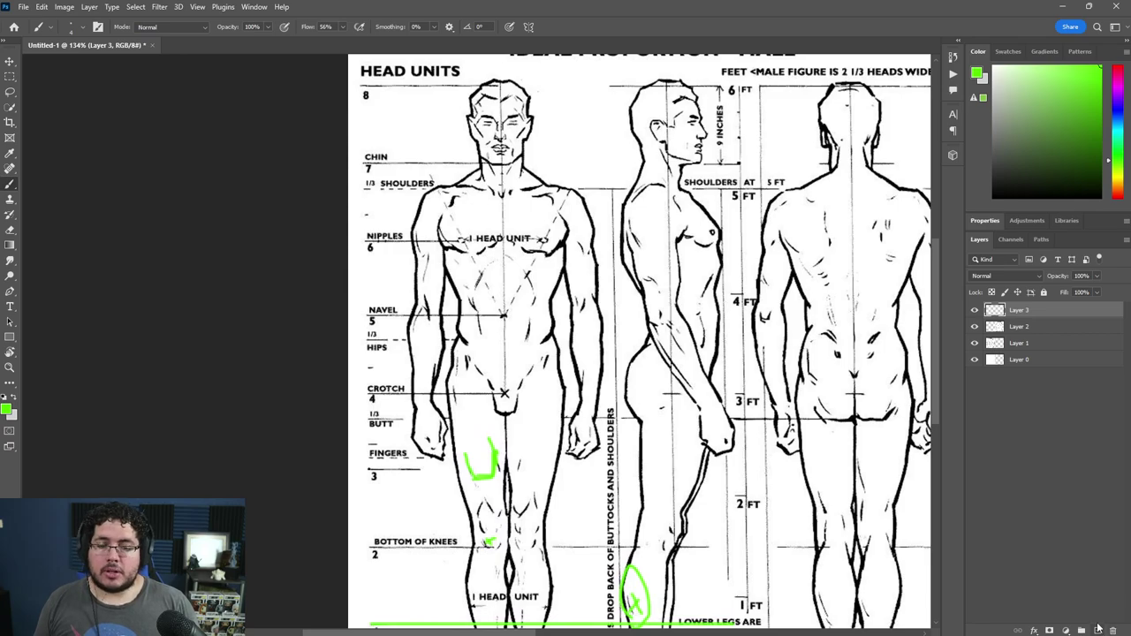
{"action": "left_click_drag", "start_coordinate": [1108, 165], "coordinate": [1108, 198]}
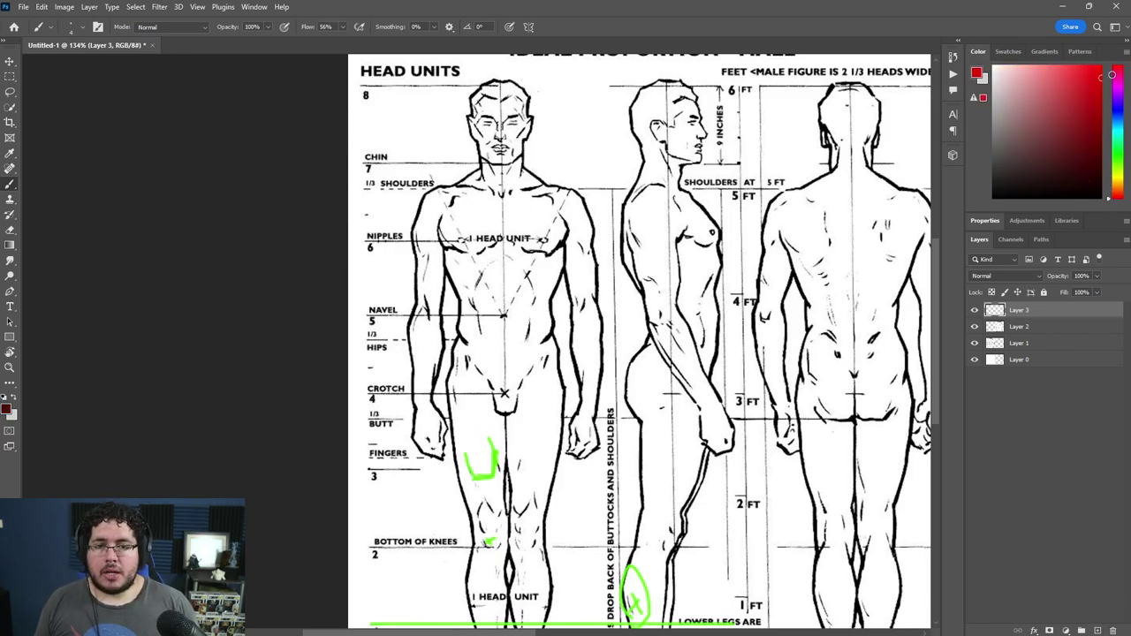
{"action": "left_click", "coordinate": [1093, 72]}
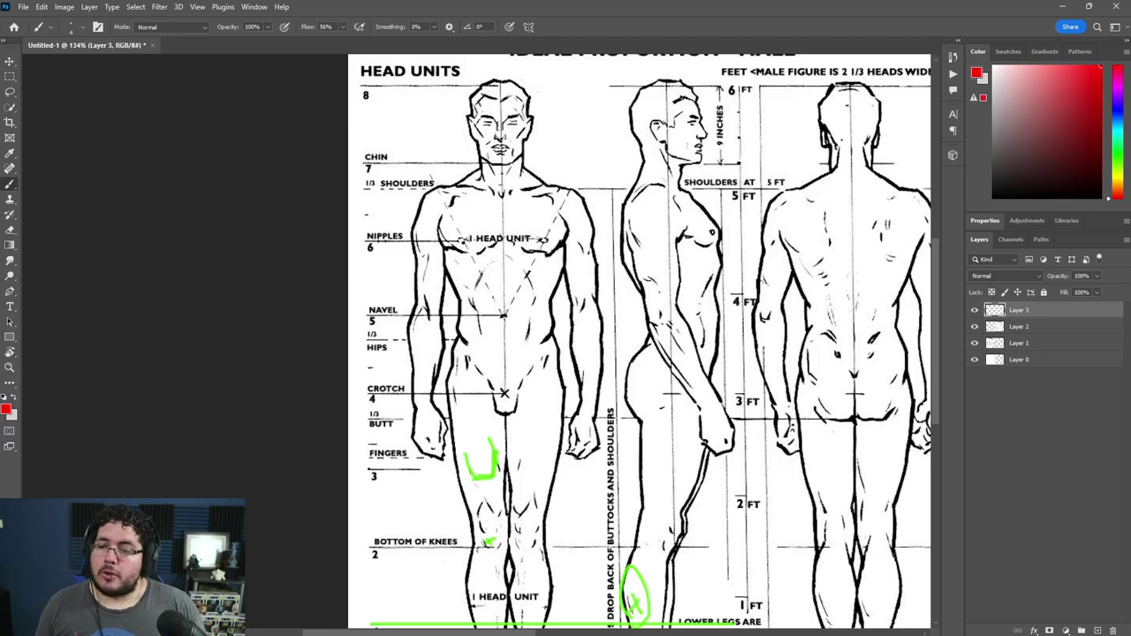
Draw a red diamond on the front male torso joining the nipples, base of the neck and navel, with horizontal and vertical centre lines
{"action": "left_click_drag", "start_coordinate": [460, 242], "coordinate": [544, 240]}
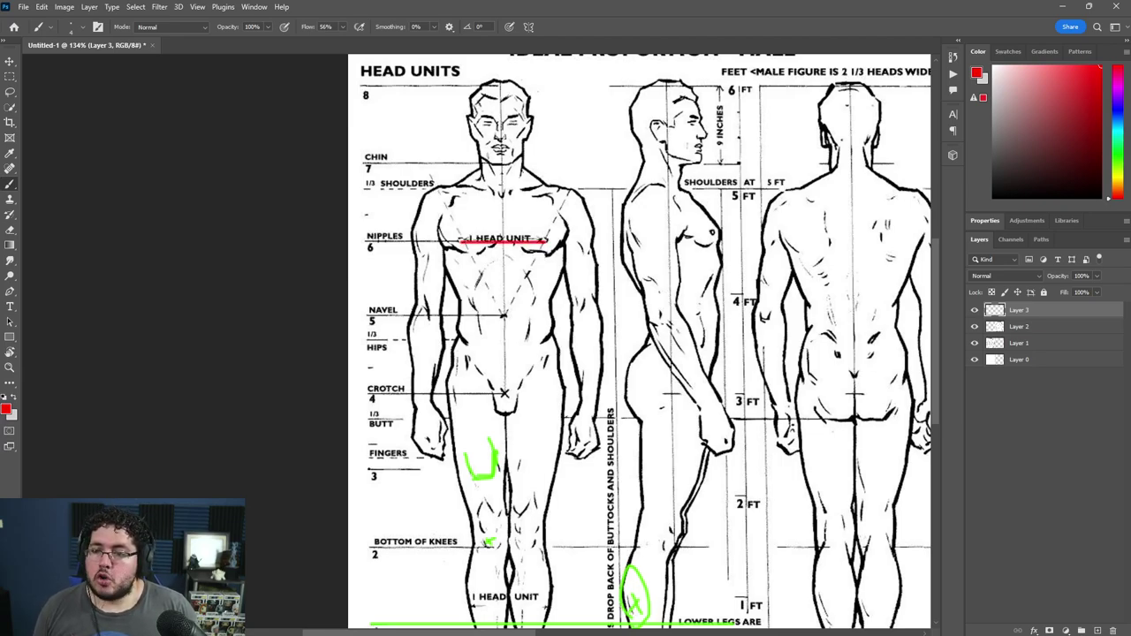
{"action": "mouse_move", "coordinate": [461, 239]}
{"action": "left_mouse_down"}
{"action": "mouse_move", "coordinate": [501, 195]}
{"action": "mouse_move", "coordinate": [545, 239]}
{"action": "left_mouse_up"}
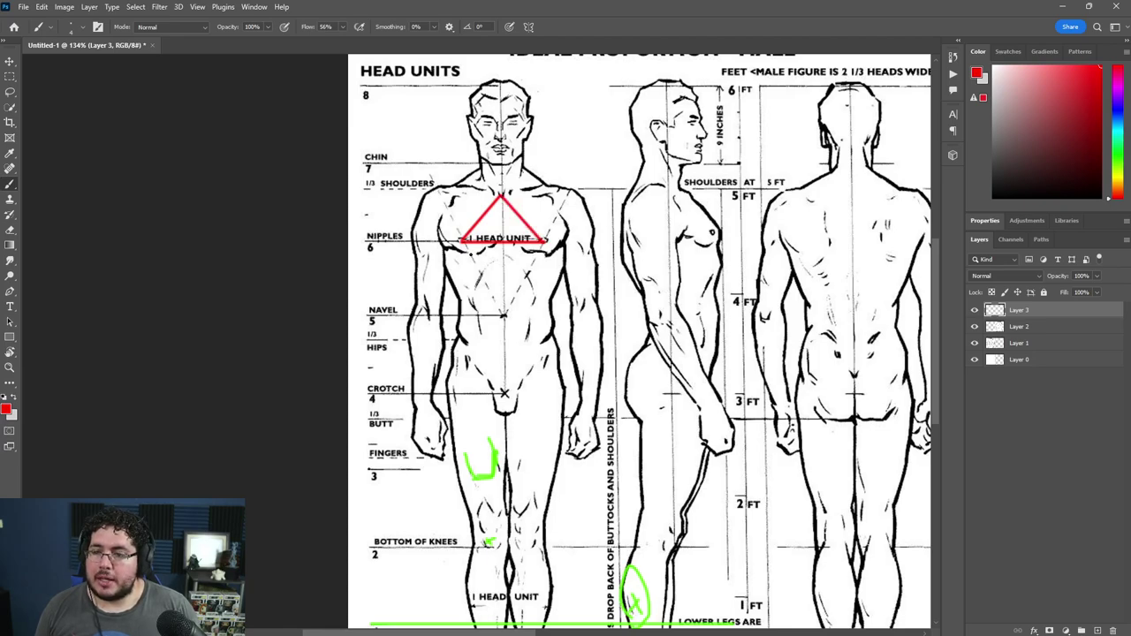
{"action": "left_click", "coordinate": [503, 314], "text": "shift"}
{"action": "left_click", "coordinate": [545, 239], "text": "shift"}
{"action": "left_click_drag", "start_coordinate": [501, 196], "coordinate": [501, 310]}
{"action": "key", "text": "ctrl+z"}
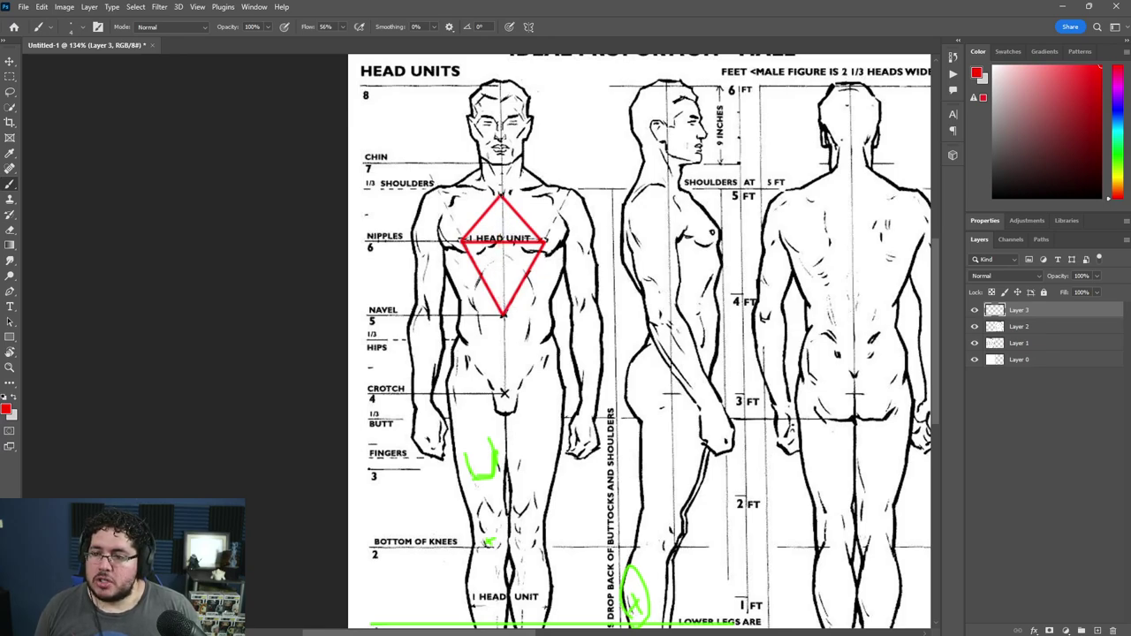
{"action": "left_click", "coordinate": [503, 315], "text": "shift"}
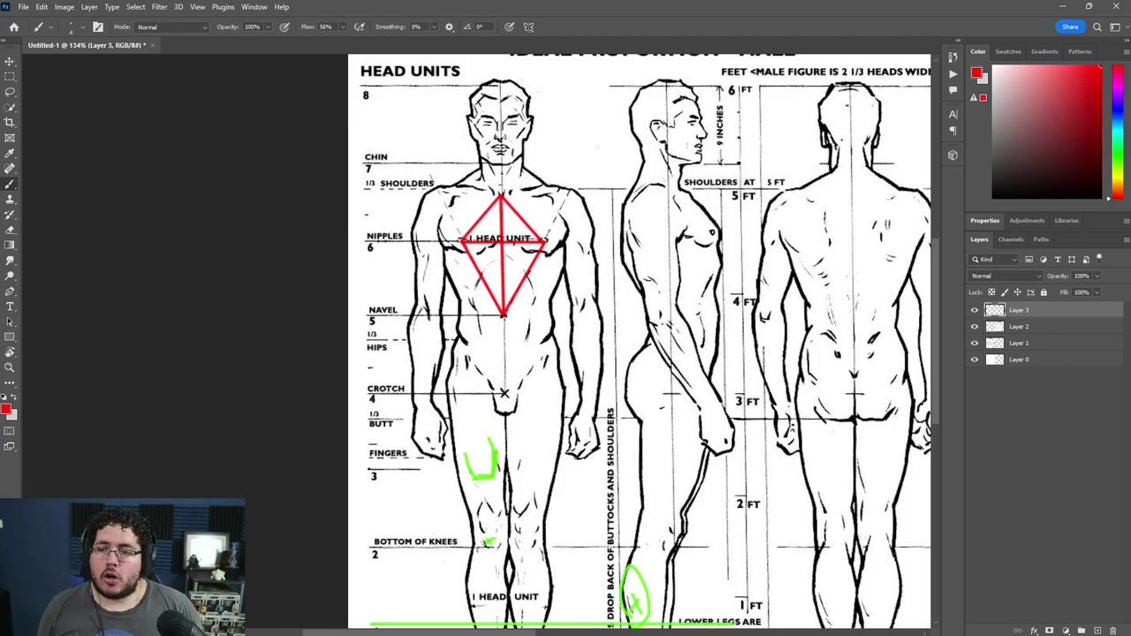
Sketch a trial red diamond between the front and side male heads, undo it and draw a smaller one there
{"action": "mouse_move", "coordinate": [572, 98]}
{"action": "left_mouse_down"}
{"action": "mouse_move", "coordinate": [574, 113]}
{"action": "mouse_move", "coordinate": [576, 100]}
{"action": "mouse_move", "coordinate": [604, 106]}
{"action": "mouse_move", "coordinate": [582, 67]}
{"action": "mouse_move", "coordinate": [571, 108]}
{"action": "mouse_move", "coordinate": [597, 105]}
{"action": "mouse_move", "coordinate": [598, 156]}
{"action": "left_mouse_up"}
{"action": "key", "text": "ctrl+z"}
{"action": "key", "text": "ctrl+z"}
{"action": "key", "text": "ctrl+z"}
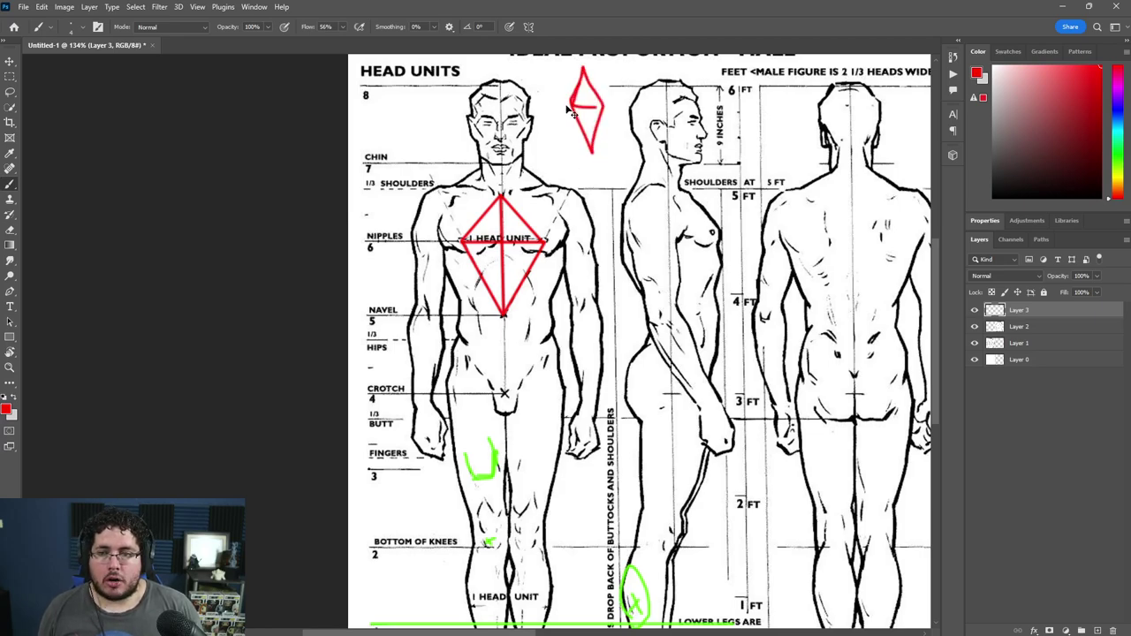
{"action": "key", "text": "ctrl+z"}
{"action": "key", "text": "ctrl+z"}
{"action": "left_click_drag", "start_coordinate": [588, 89], "coordinate": [586, 129]}
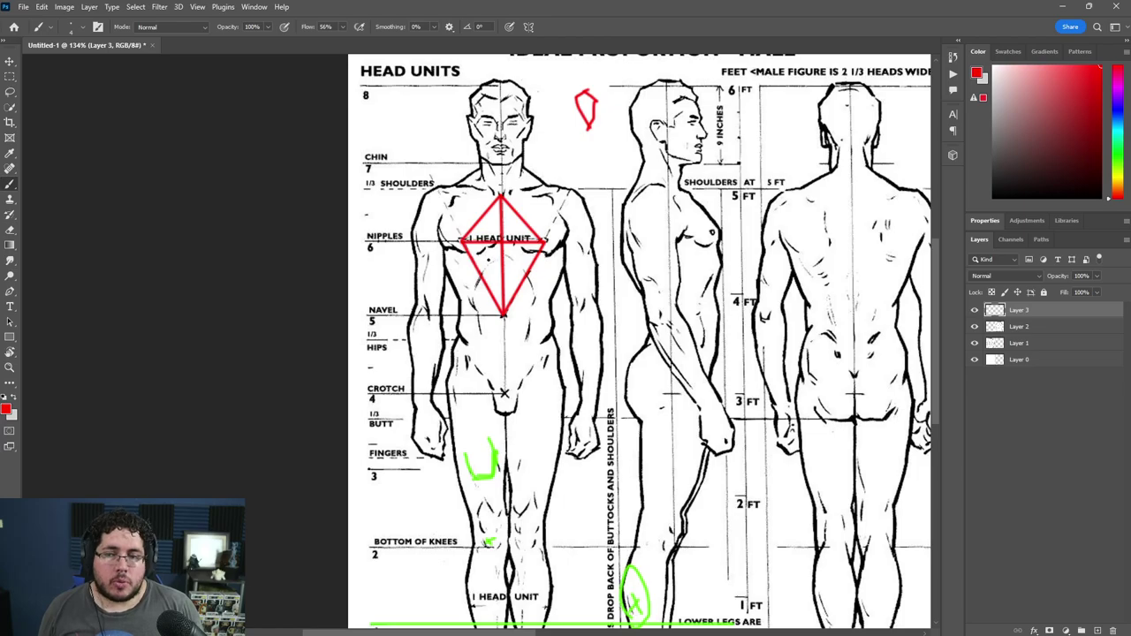
Draw a red diamond on the front female torso joining the base of the neck, nipples and navel, with horizontal and vertical centre lines
{"action": "scroll", "coordinate": [522, 244], "scroll_direction": "down", "scroll_amount": 3}
{"action": "left_click_drag", "start_coordinate": [692, 249], "coordinate": [368, 284]}
{"action": "scroll", "coordinate": [654, 284], "scroll_direction": "up", "scroll_amount": 3}
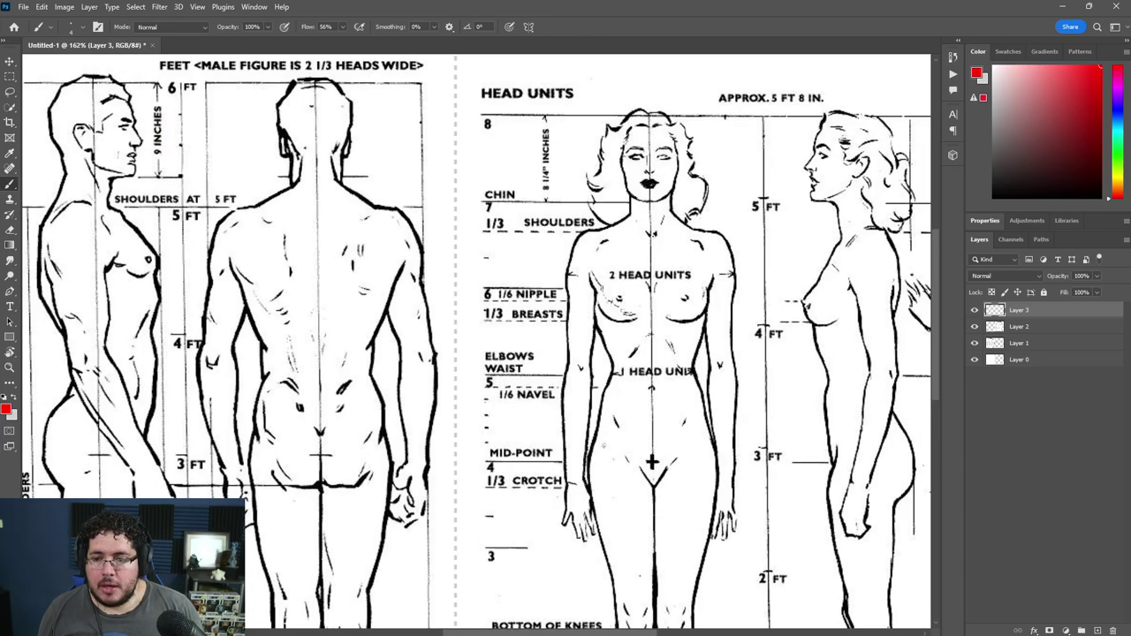
{"action": "left_click", "coordinate": [617, 300], "text": "shift"}
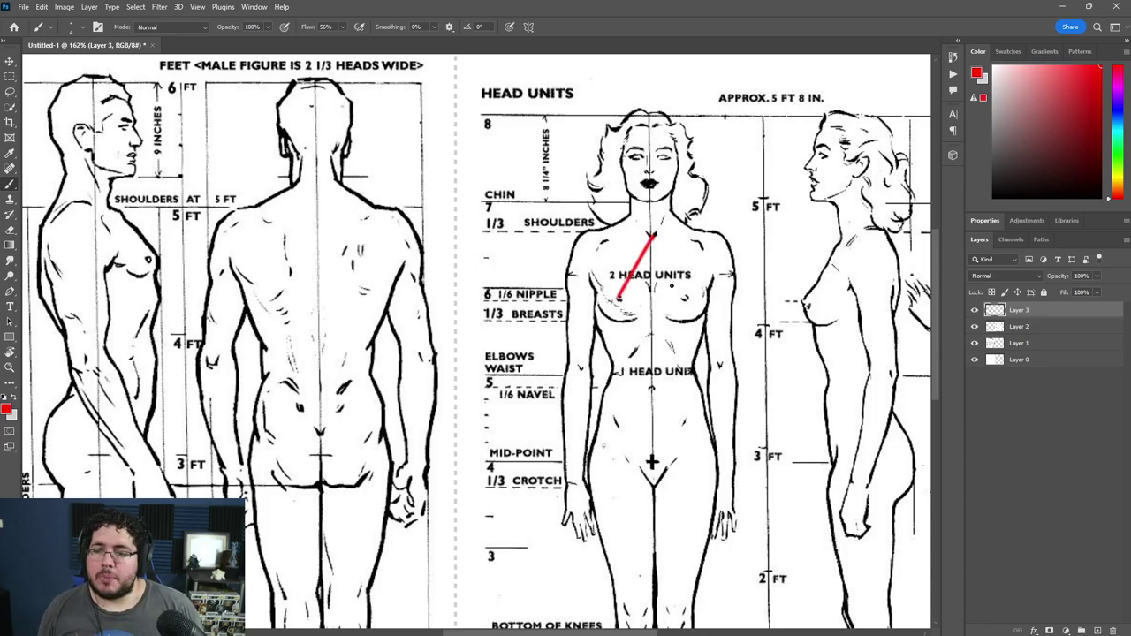
{"action": "left_click", "coordinate": [685, 299], "text": "shift"}
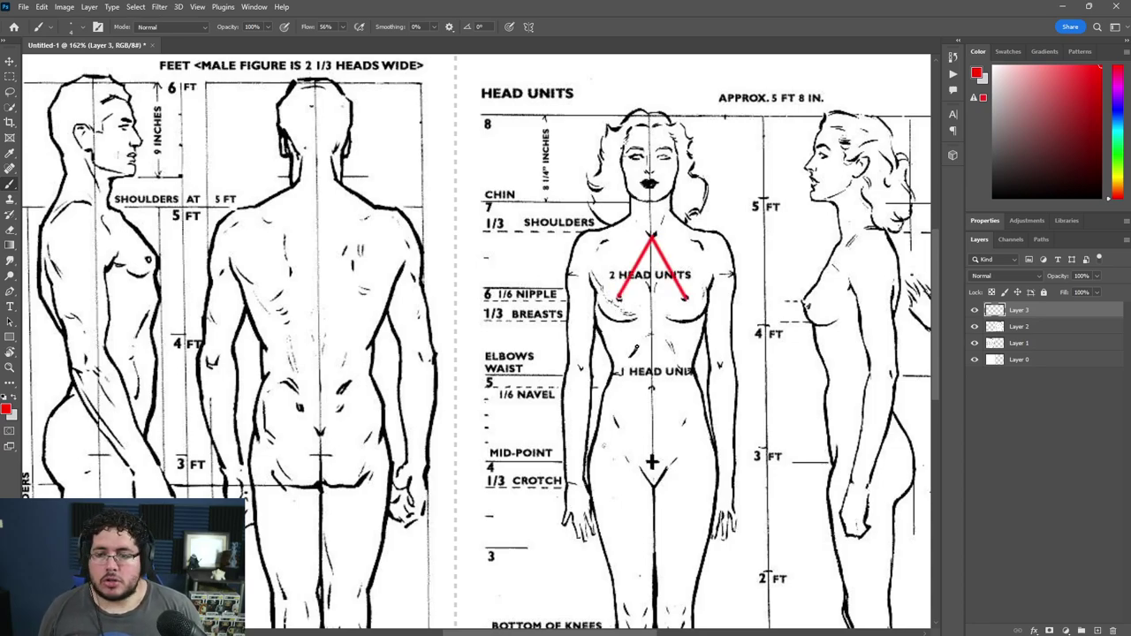
{"action": "left_click", "coordinate": [616, 301]}
{"action": "left_click", "coordinate": [651, 387], "text": "shift"}
{"action": "left_click", "coordinate": [685, 298]}
{"action": "left_click", "coordinate": [651, 387], "text": "shift"}
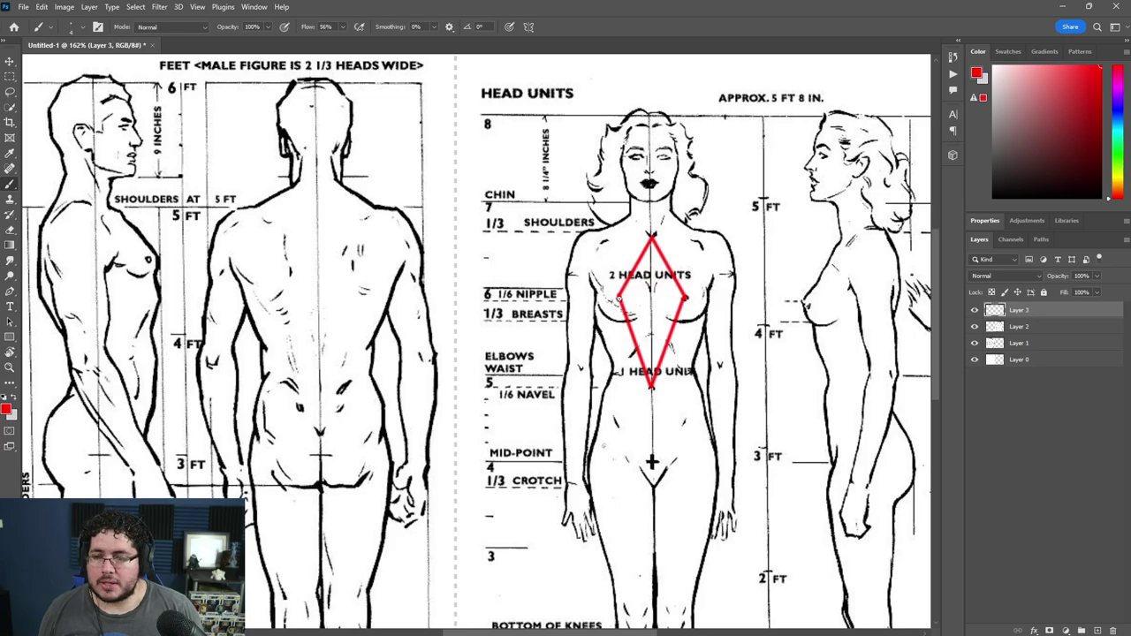
{"action": "left_click", "coordinate": [688, 299], "text": "shift"}
{"action": "left_click", "coordinate": [651, 384], "text": "shift"}
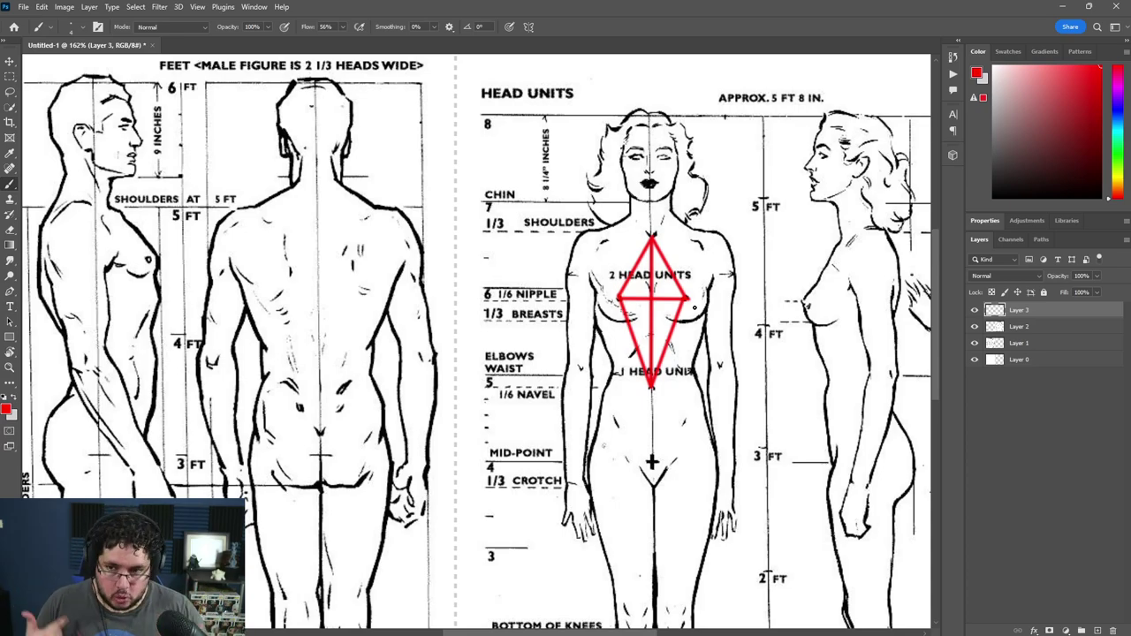
Draw a red diamond on the front male pelvis from the navel to the crotch and out to the hips, with horizontal and vertical centre lines
{"action": "scroll", "coordinate": [592, 317], "scroll_direction": "down", "scroll_amount": 2}
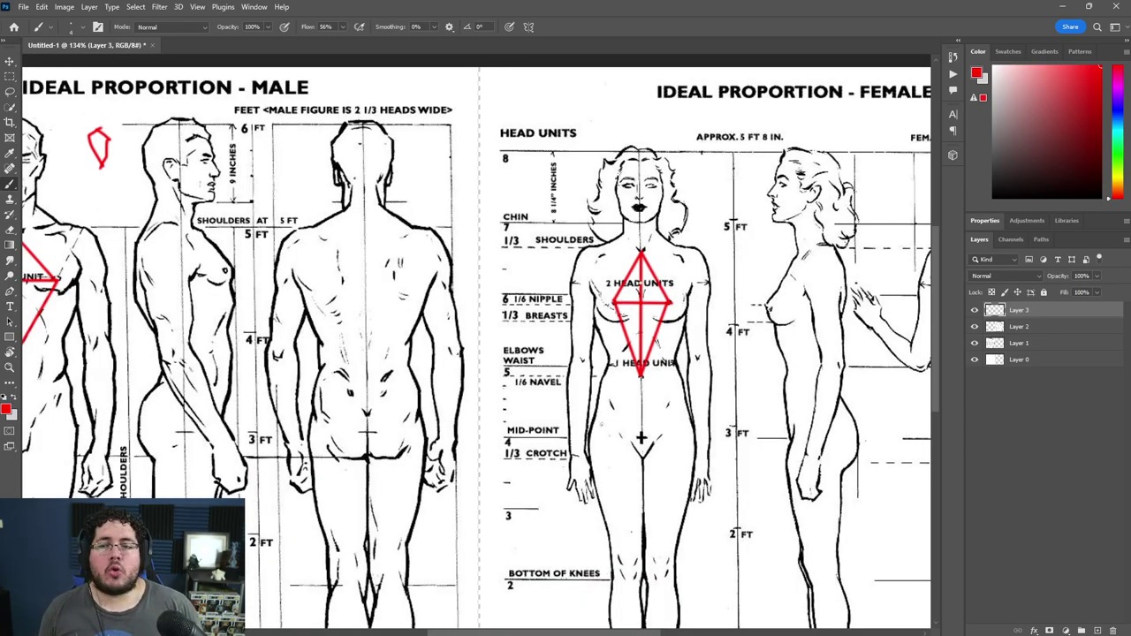
{"action": "scroll", "coordinate": [592, 318], "scroll_direction": "down", "scroll_amount": 2}
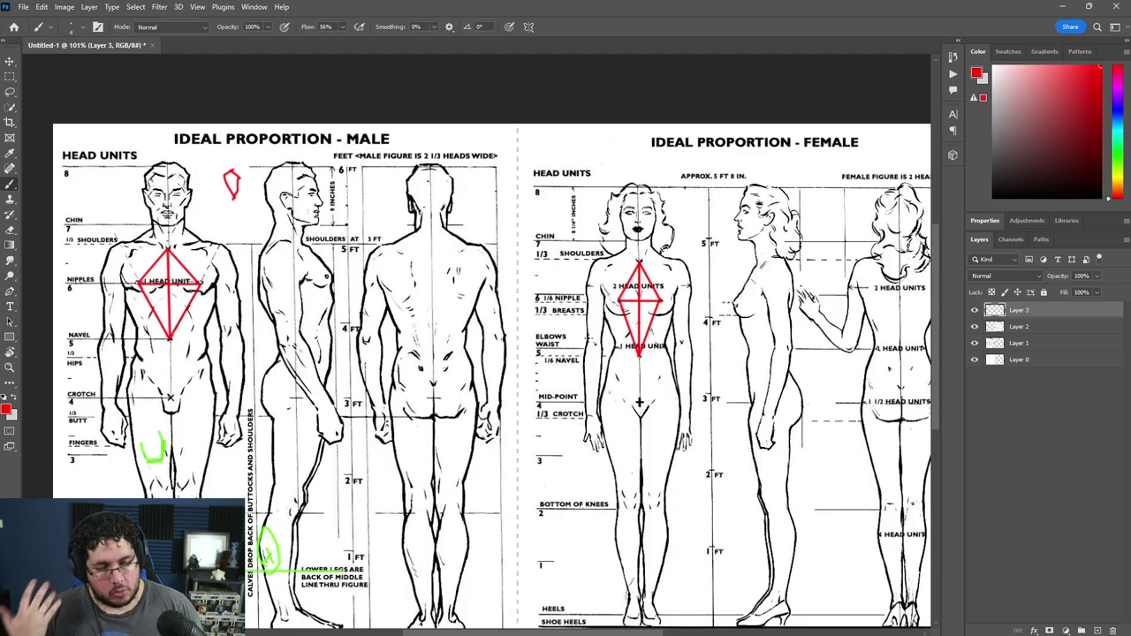
{"action": "scroll", "coordinate": [319, 327], "scroll_direction": "up", "scroll_amount": 2}
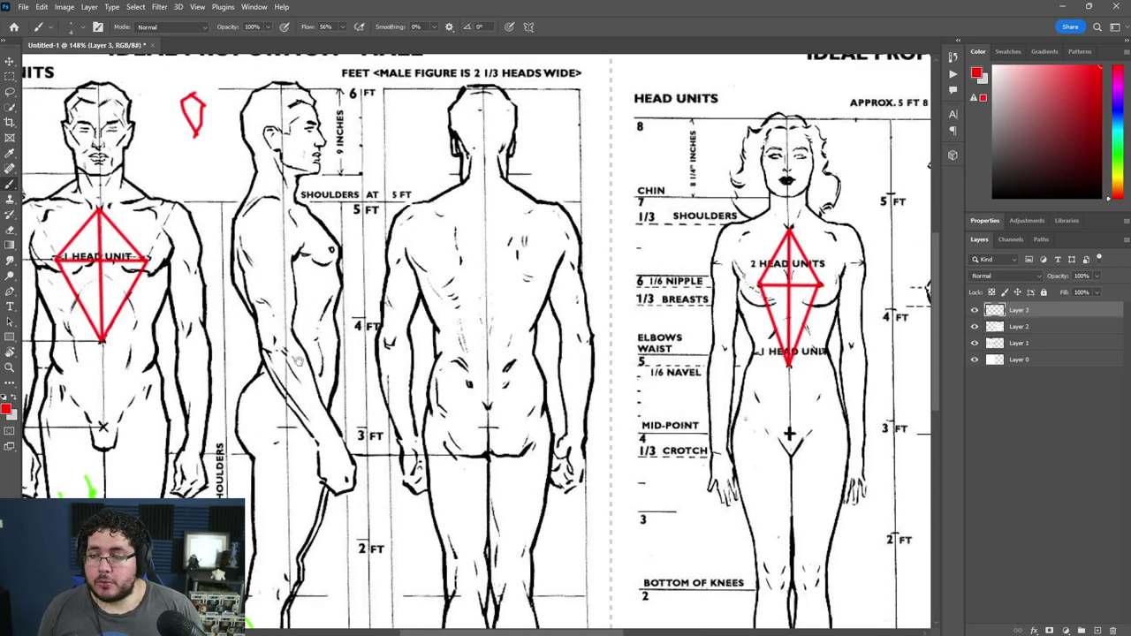
{"action": "left_click_drag", "start_coordinate": [642, 389], "coordinate": [736, 314]}
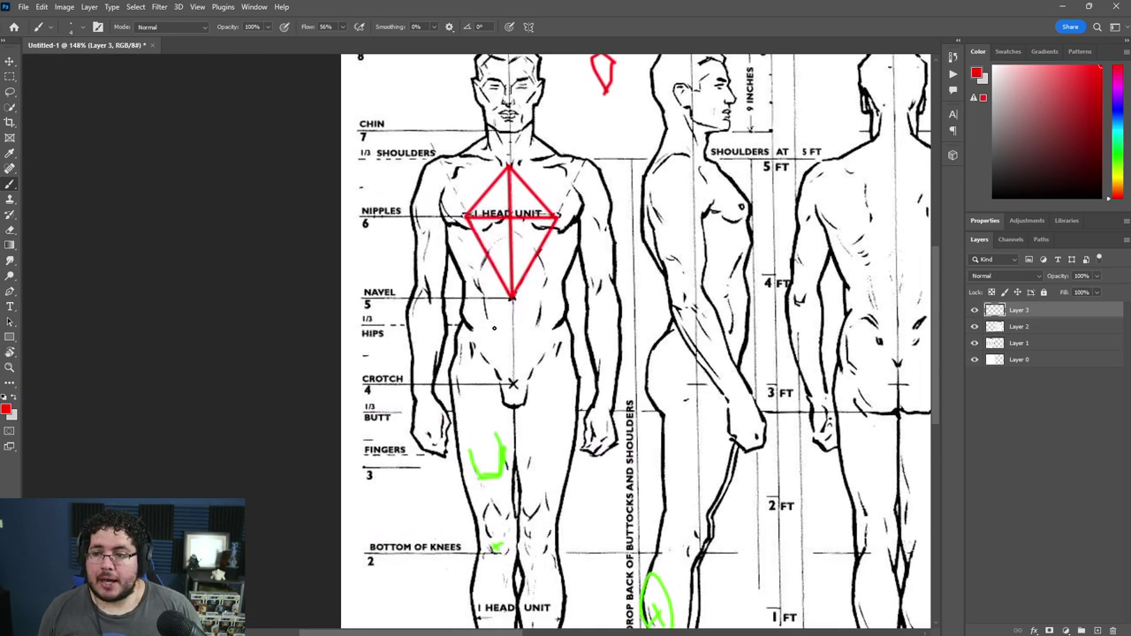
{"action": "scroll", "coordinate": [505, 311], "scroll_direction": "up", "scroll_amount": 2}
{"action": "left_click", "coordinate": [467, 349], "text": "shift"}
{"action": "left_click", "coordinate": [516, 395], "text": "shift"}
{"action": "left_click", "coordinate": [568, 350], "text": "shift"}
{"action": "left_click", "coordinate": [515, 292], "text": "shift"}
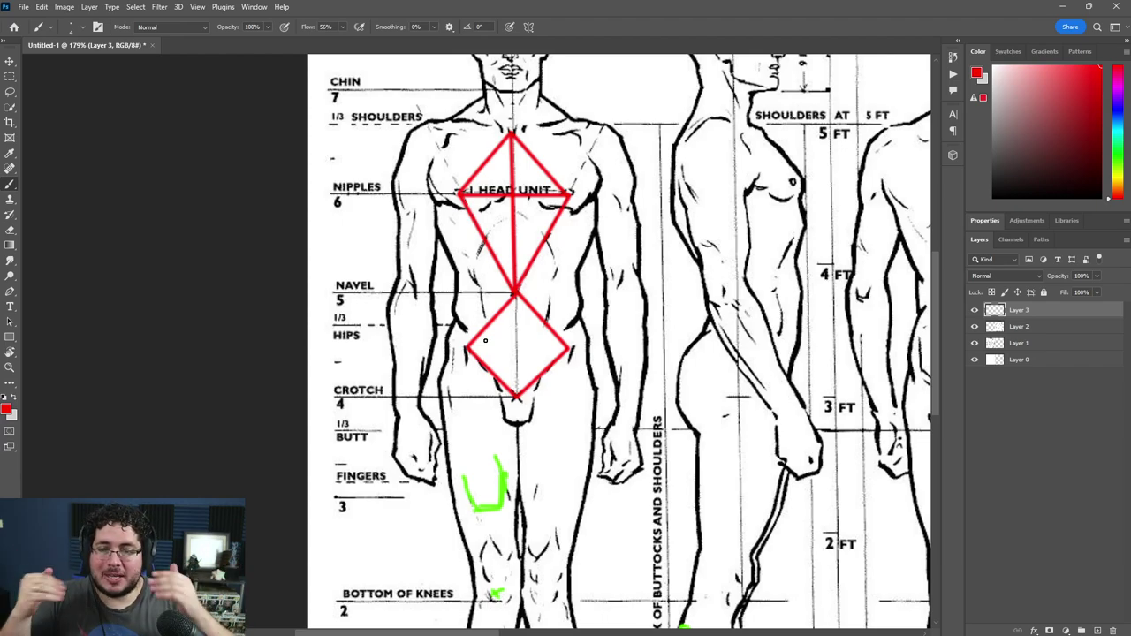
{"action": "left_click_drag", "start_coordinate": [468, 349], "coordinate": [573, 349]}
{"action": "left_click_drag", "start_coordinate": [514, 297], "coordinate": [516, 400]}
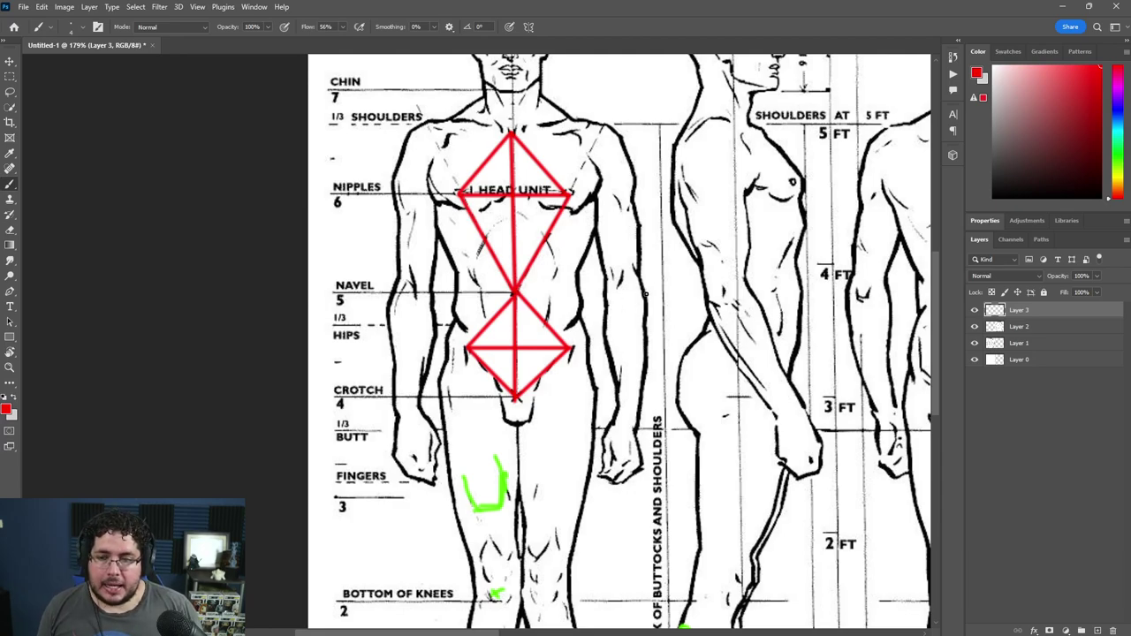
Sketch two small stacked red diamonds beside the front male figure's arm and undo them
{"action": "mouse_move", "coordinate": [668, 263]}
{"action": "left_mouse_down"}
{"action": "mouse_move", "coordinate": [653, 289]}
{"action": "mouse_move", "coordinate": [649, 271]}
{"action": "mouse_move", "coordinate": [671, 284]}
{"action": "mouse_move", "coordinate": [693, 276]}
{"action": "mouse_move", "coordinate": [667, 256]}
{"action": "left_mouse_up"}
{"action": "key", "text": "ctrl+z"}
{"action": "left_click_drag", "start_coordinate": [668, 256], "coordinate": [669, 284]}
{"action": "mouse_move", "coordinate": [652, 271]}
{"action": "left_mouse_down"}
{"action": "mouse_move", "coordinate": [696, 271]}
{"action": "mouse_move", "coordinate": [659, 338]}
{"action": "mouse_move", "coordinate": [669, 292]}
{"action": "left_mouse_up"}
{"action": "key", "text": "ctrl+z"}
{"action": "key", "text": "ctrl+z"}
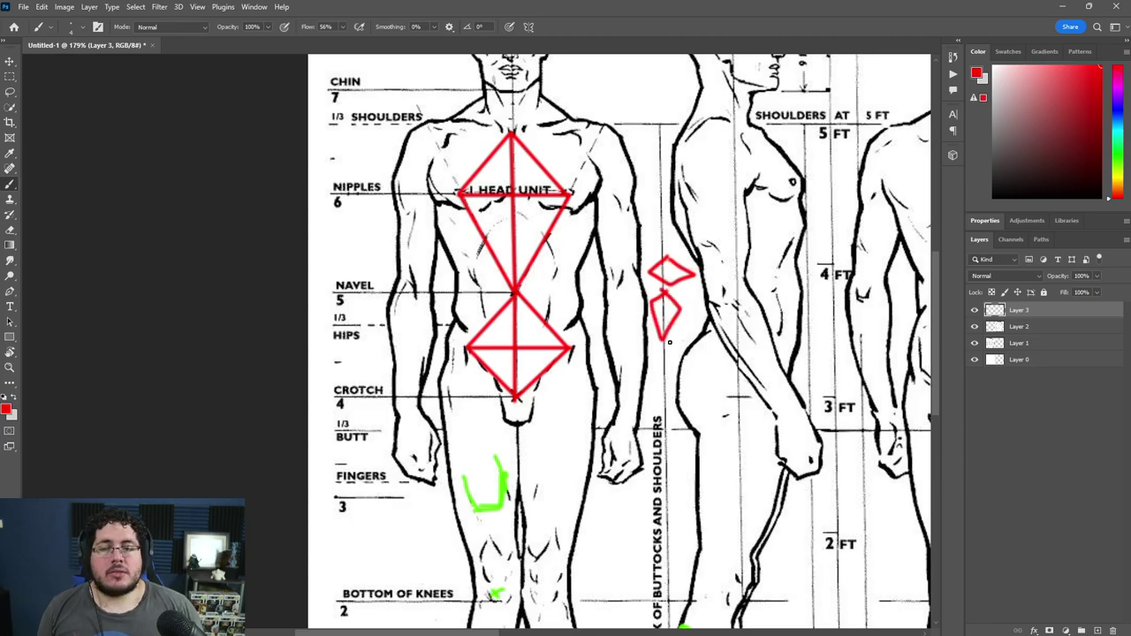
{"action": "key", "text": "ctrl+z"}
{"action": "key", "text": "ctrl+z"}
Draw a red diamond on the front female pelvis from the navel to the mid-point mark, with vertical and horizontal centre lines
{"action": "scroll", "coordinate": [689, 360], "scroll_direction": "down", "scroll_amount": 2}
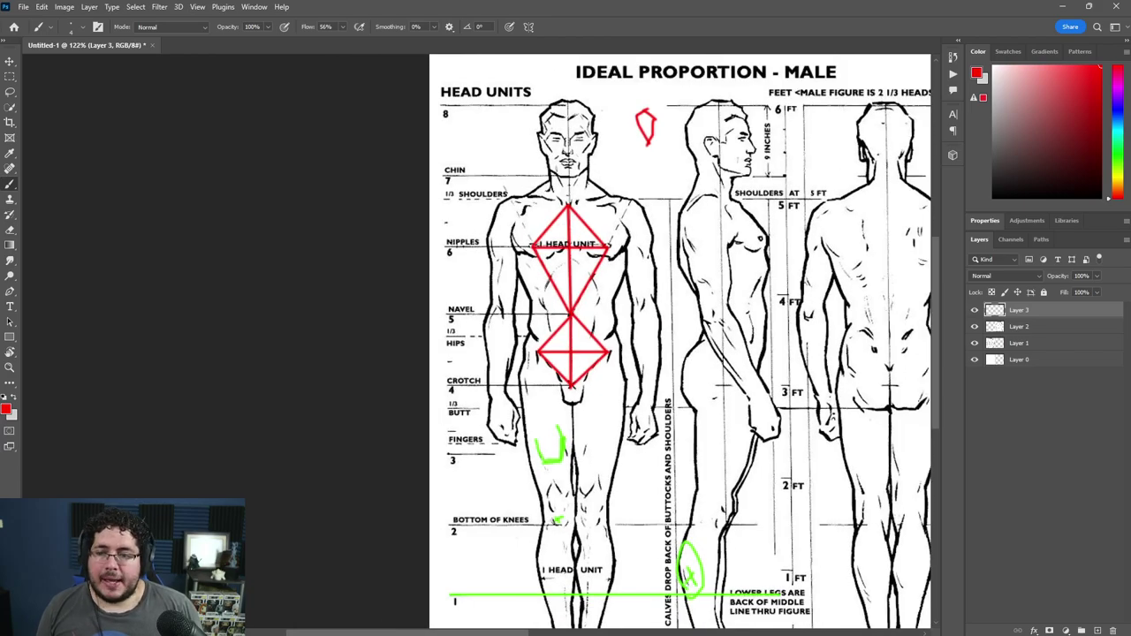
{"action": "left_click_drag", "start_coordinate": [750, 343], "coordinate": [371, 337]}
{"action": "scroll", "coordinate": [584, 358], "scroll_direction": "up", "scroll_amount": 2}
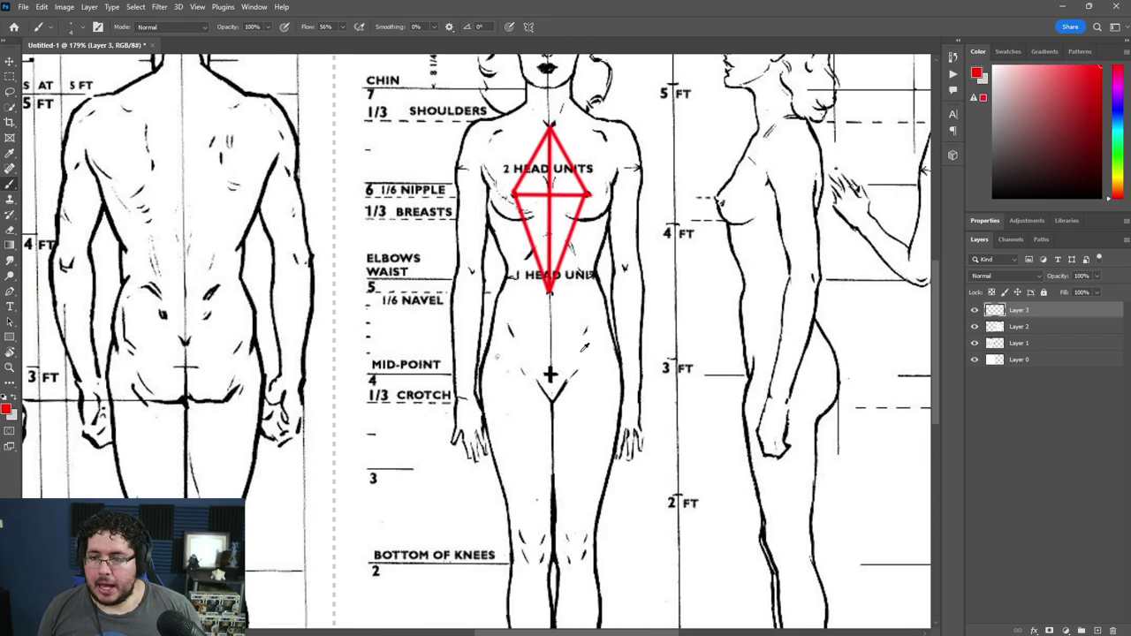
{"action": "left_click_drag", "start_coordinate": [550, 291], "coordinate": [510, 327]}
{"action": "left_click", "coordinate": [549, 374], "text": "shift"}
{"action": "left_click", "coordinate": [586, 332], "text": "shift"}
{"action": "left_click", "coordinate": [549, 292], "text": "shift"}
{"action": "left_click_drag", "start_coordinate": [550, 292], "coordinate": [552, 364]}
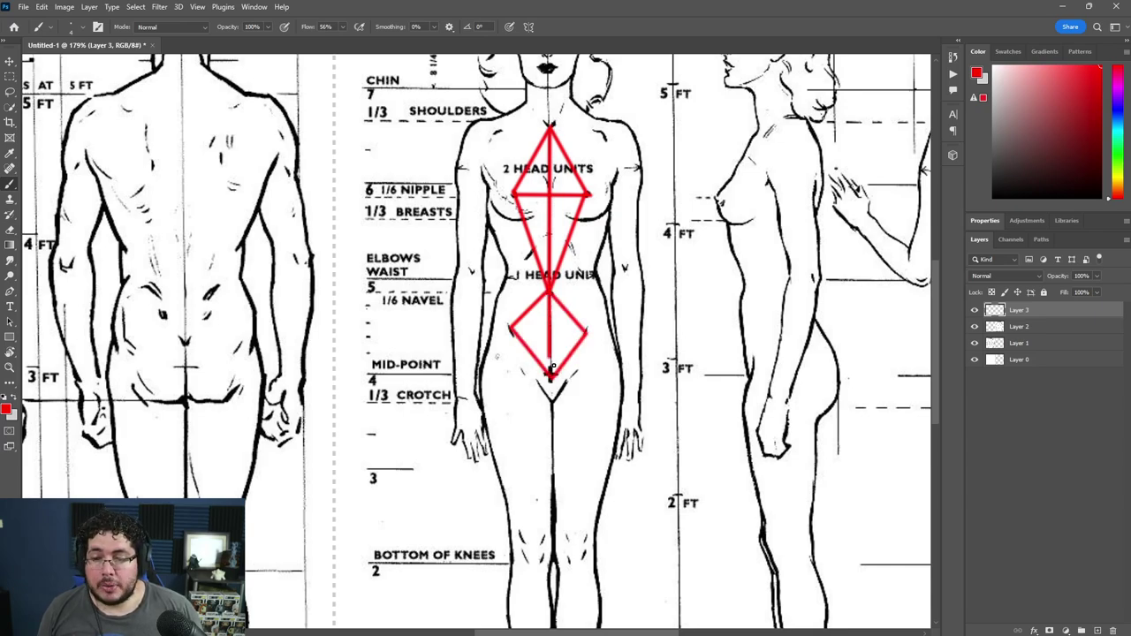
{"action": "left_click_drag", "start_coordinate": [511, 326], "coordinate": [586, 326]}
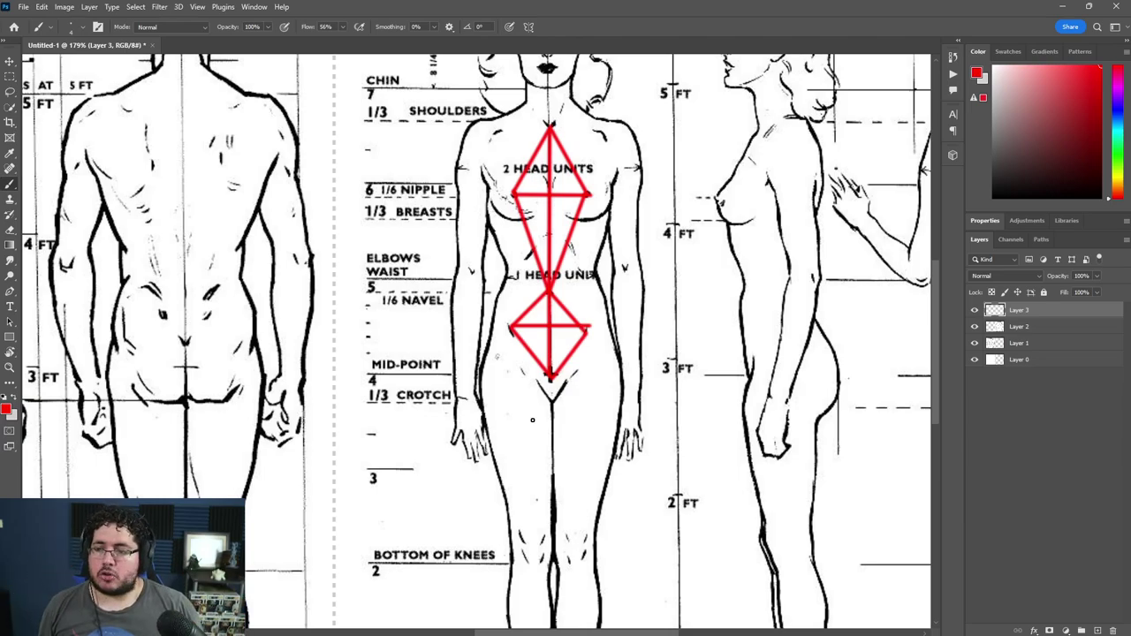
{"action": "scroll", "coordinate": [533, 420], "scroll_direction": "down", "scroll_amount": 3}
{"action": "scroll", "coordinate": [498, 393], "scroll_direction": "up", "scroll_amount": 2}
{"action": "left_click_drag", "start_coordinate": [373, 243], "coordinate": [492, 295]}
{"action": "left_click_drag", "start_coordinate": [477, 253], "coordinate": [581, 294]}
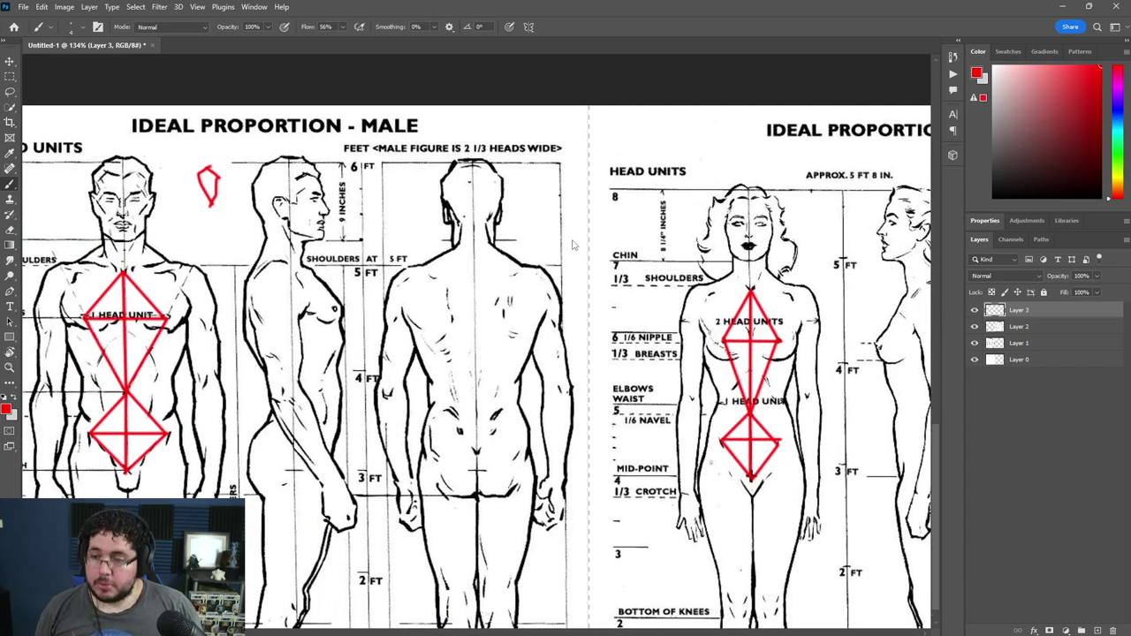
{"action": "key", "text": "alt+Tab"}
{"action": "key", "text": "alt+Tab"}
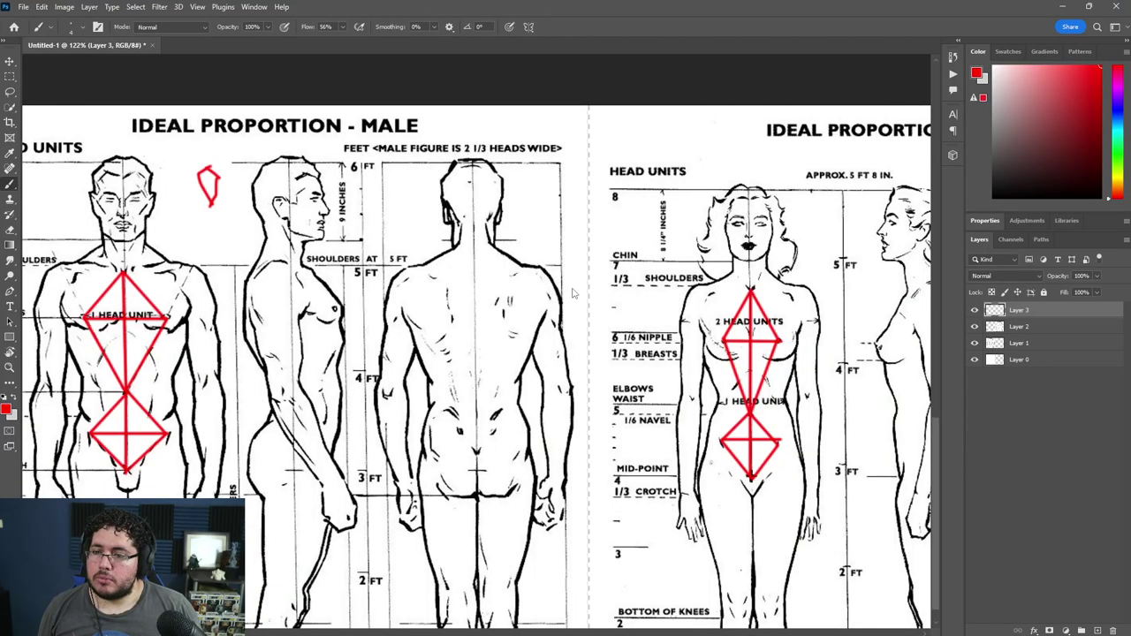
{"action": "mouse_move", "coordinate": [643, 6]}
{"action": "left_mouse_down"}
{"action": "mouse_move", "coordinate": [640, 54]}
{"action": "mouse_move", "coordinate": [642, 2]}
{"action": "left_mouse_up"}
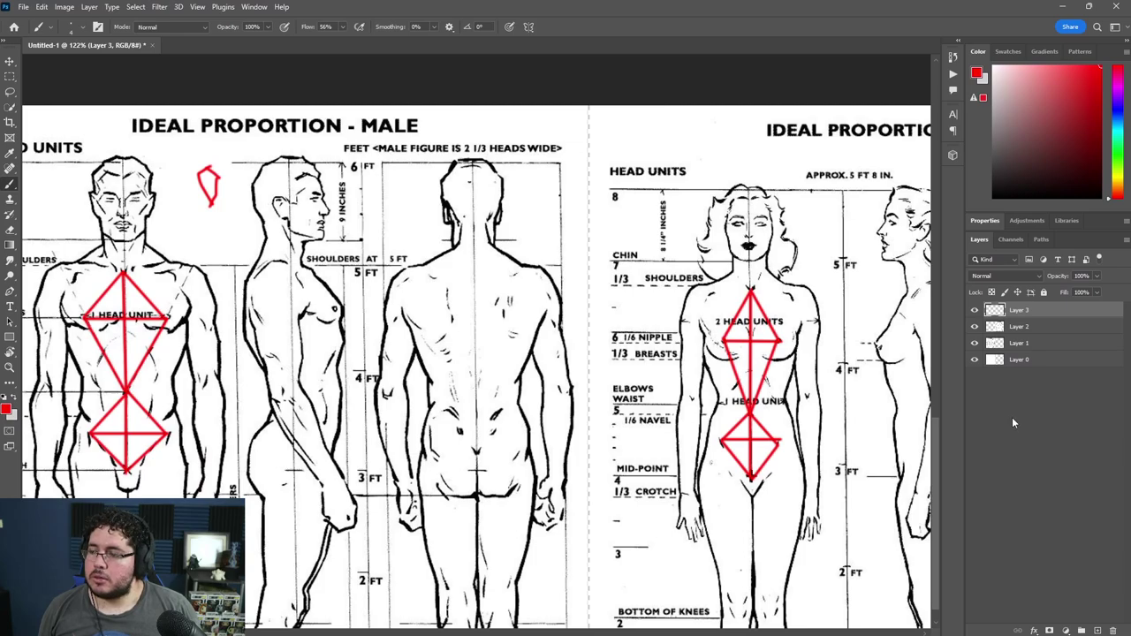
{"action": "key", "text": "Return"}
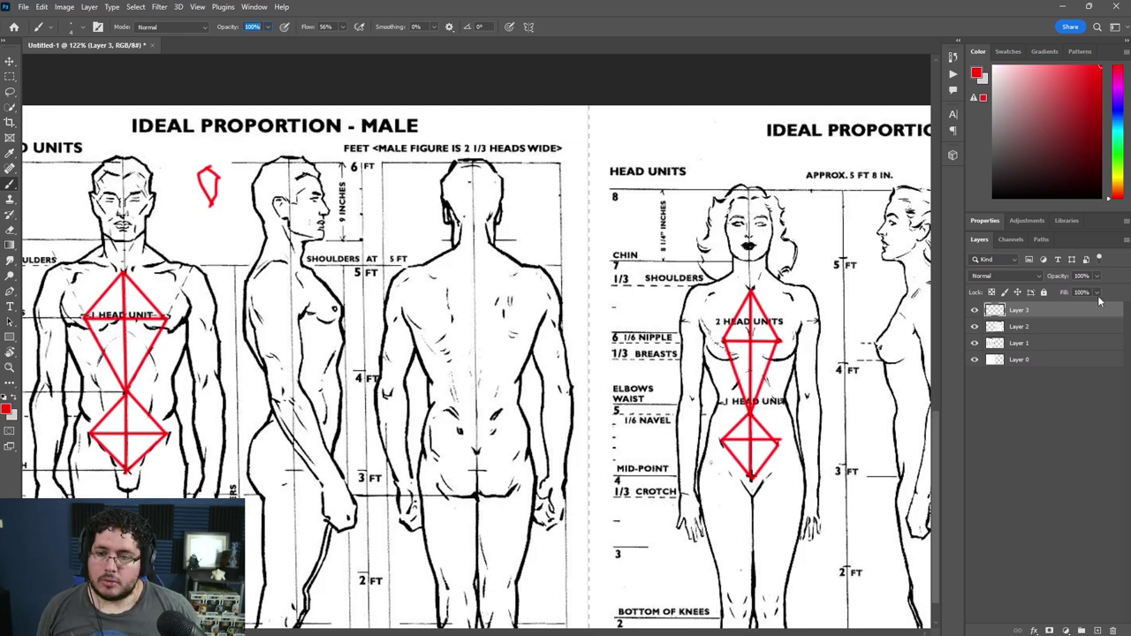
{"action": "double_click", "coordinate": [1019, 327]}
{"action": "left_click", "coordinate": [1015, 312]}
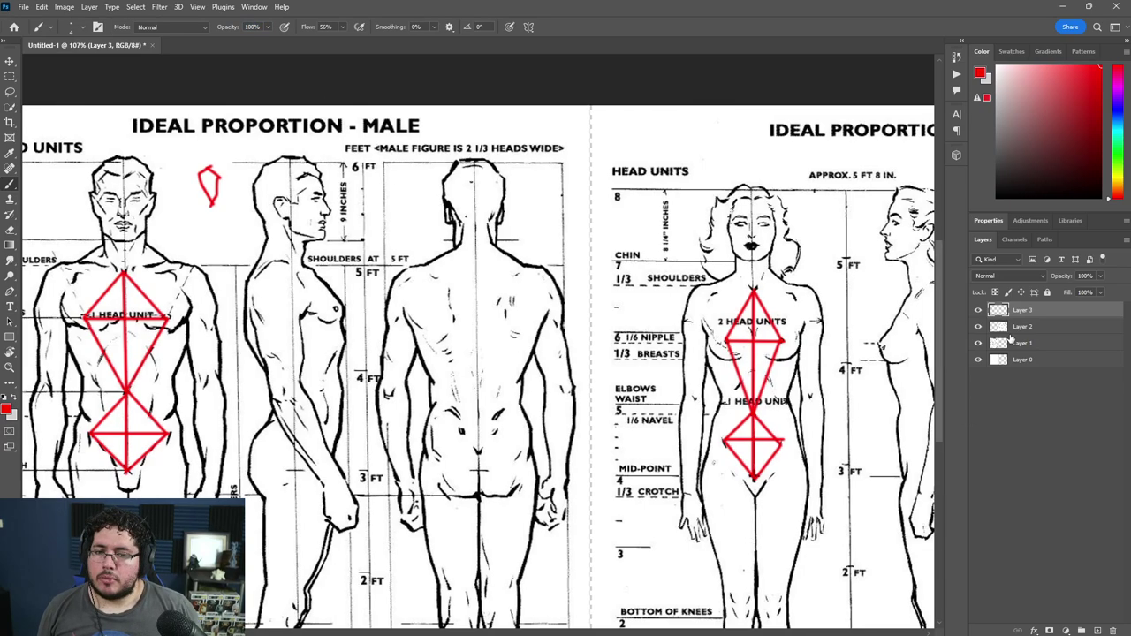
{"action": "left_click", "coordinate": [1009, 332]}
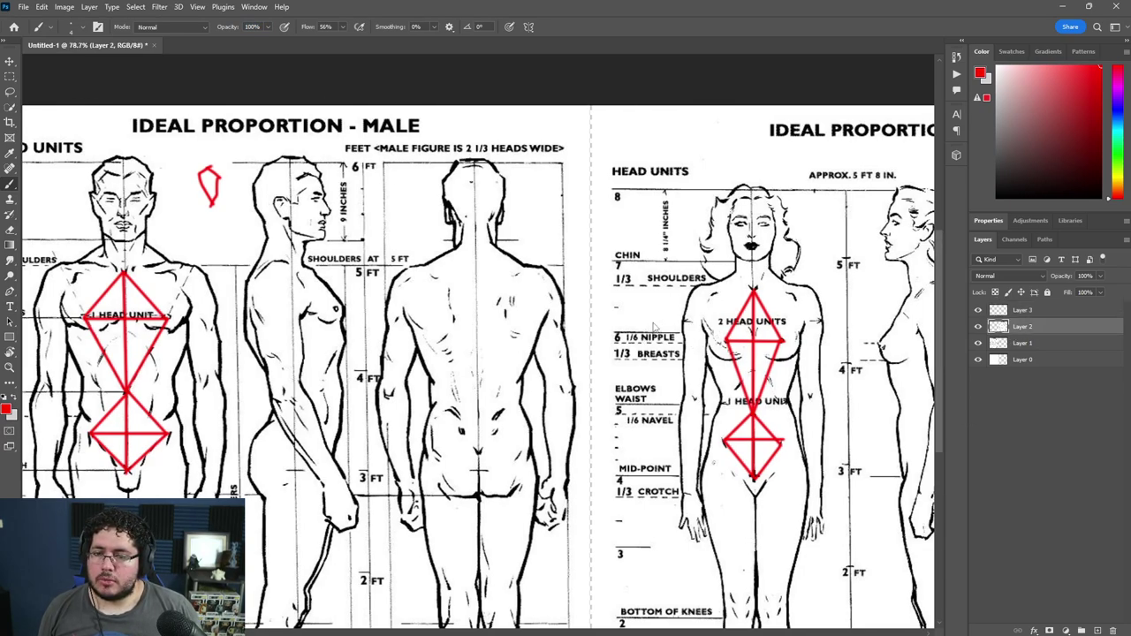
Close Photoshop and save the annotated document on the computer's Desktop as the Photoshop file Untitled-1
{"action": "left_click", "coordinate": [1115, 7]}
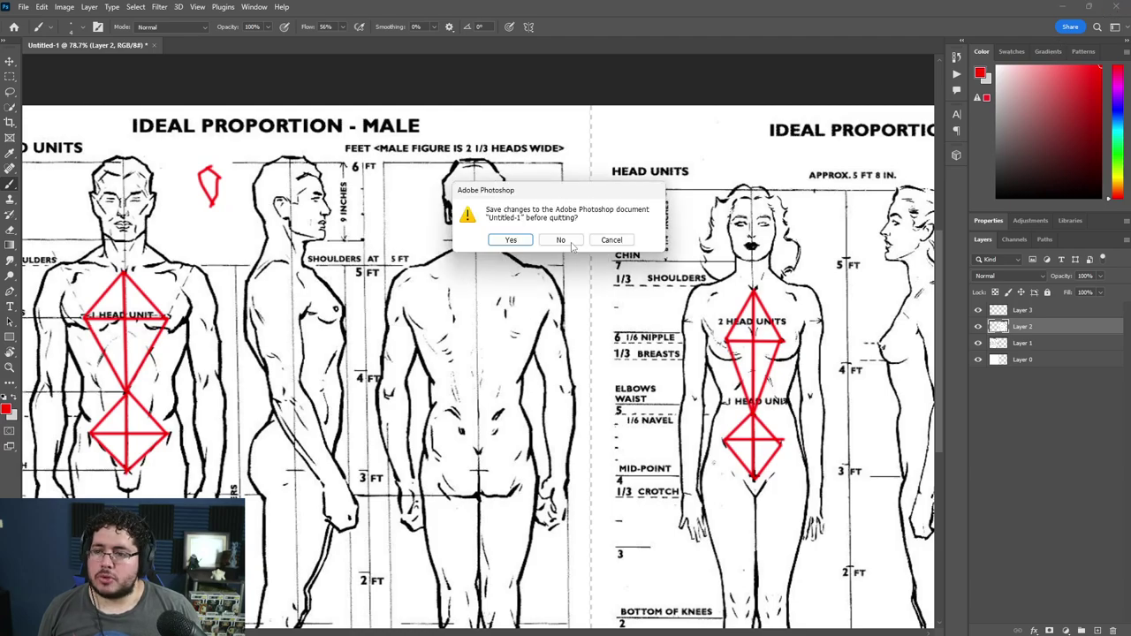
{"action": "left_click", "coordinate": [502, 240]}
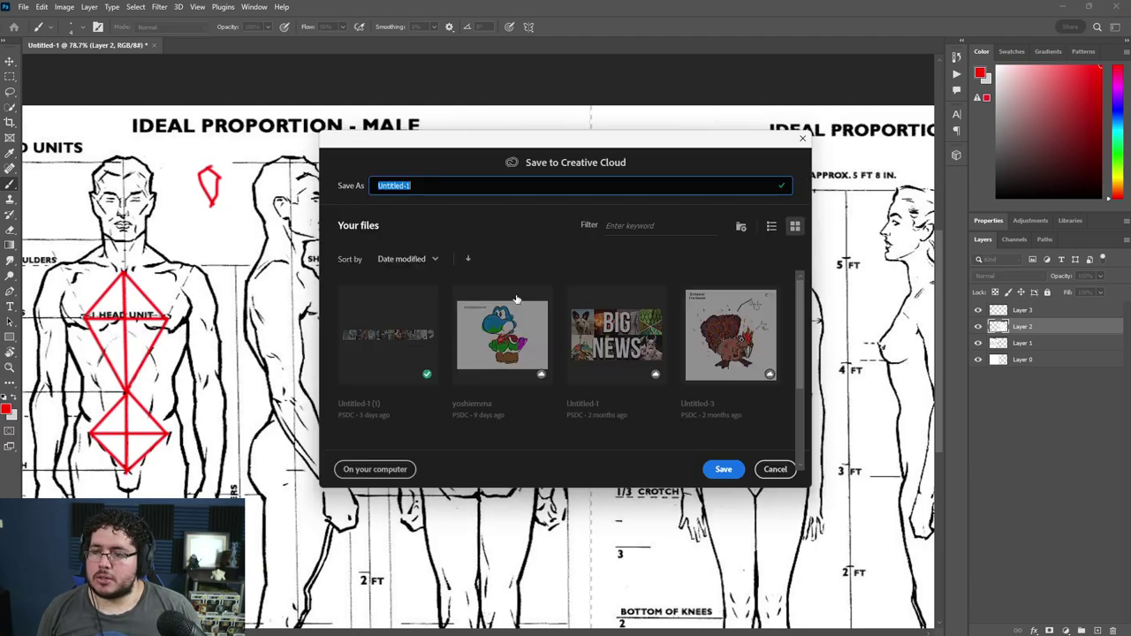
{"action": "left_click", "coordinate": [353, 469]}
{"action": "scroll", "coordinate": [89, 168], "scroll_direction": "up", "scroll_amount": 5}
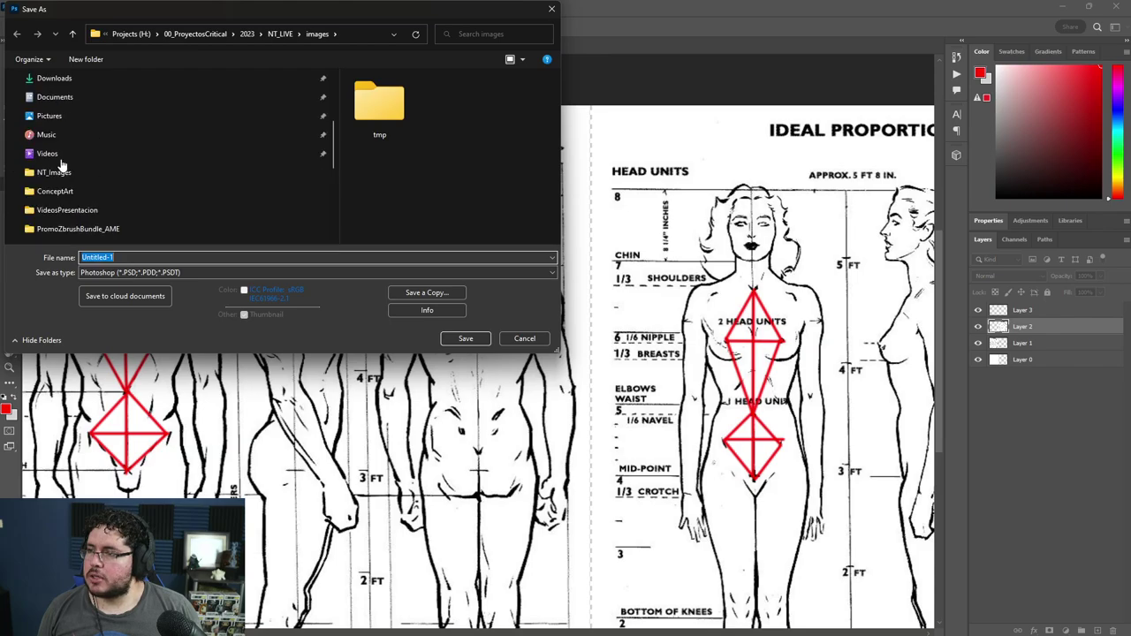
{"action": "left_click", "coordinate": [49, 135]}
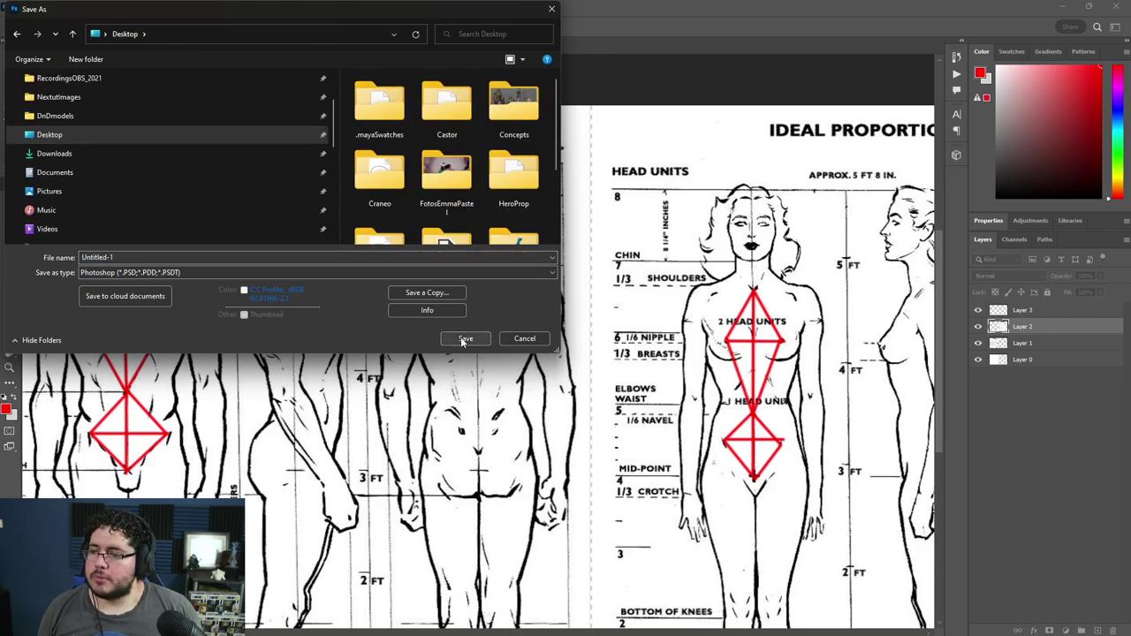
{"action": "left_click", "coordinate": [462, 339]}
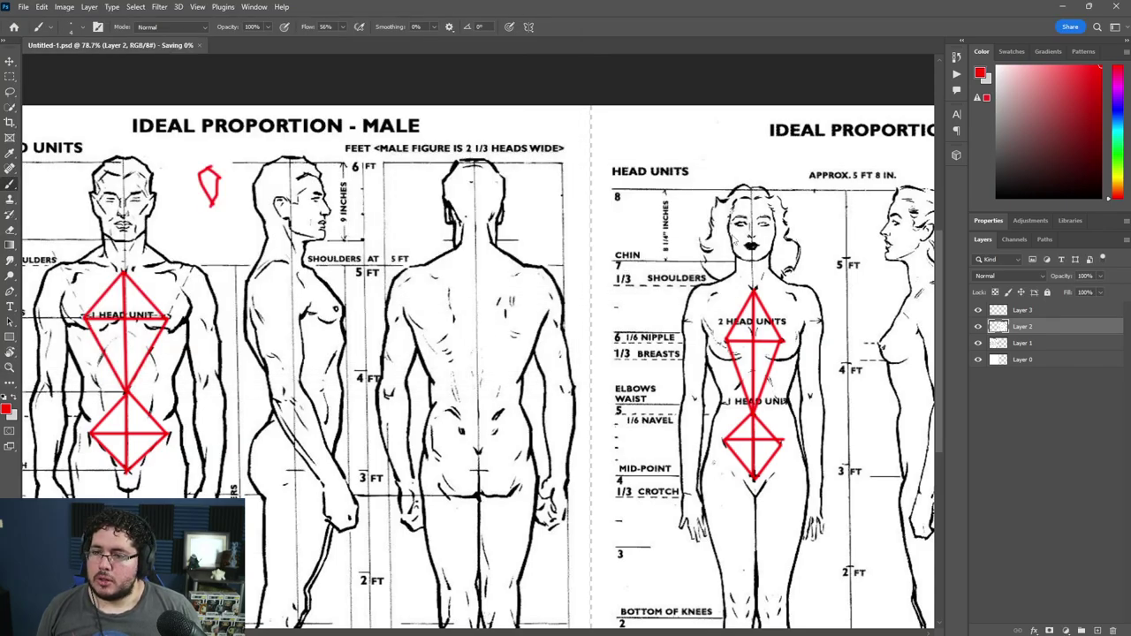
Try to relaunch Photoshop and switch to the Maya scene
{"action": "key", "text": "super"}
{"action": "type", "text": "PH"}
{"action": "key", "text": "Return"}
{"action": "key", "text": "alt+Tab"}
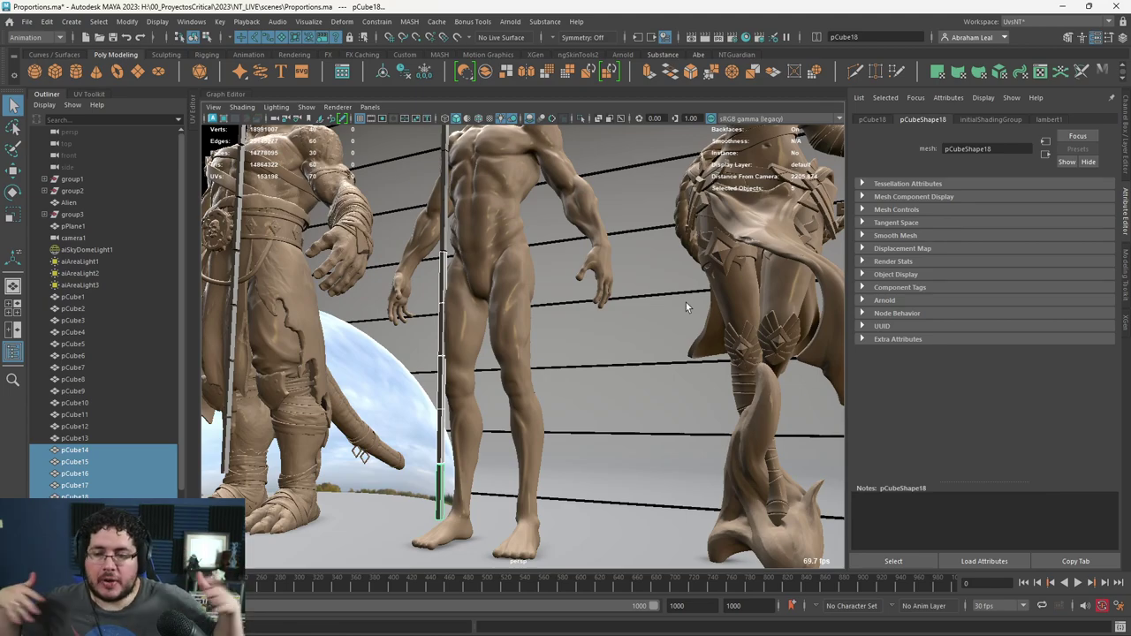
Browse the male proportion image results in the browser and return to Maya
{"action": "key", "text": "alt+Tab"}
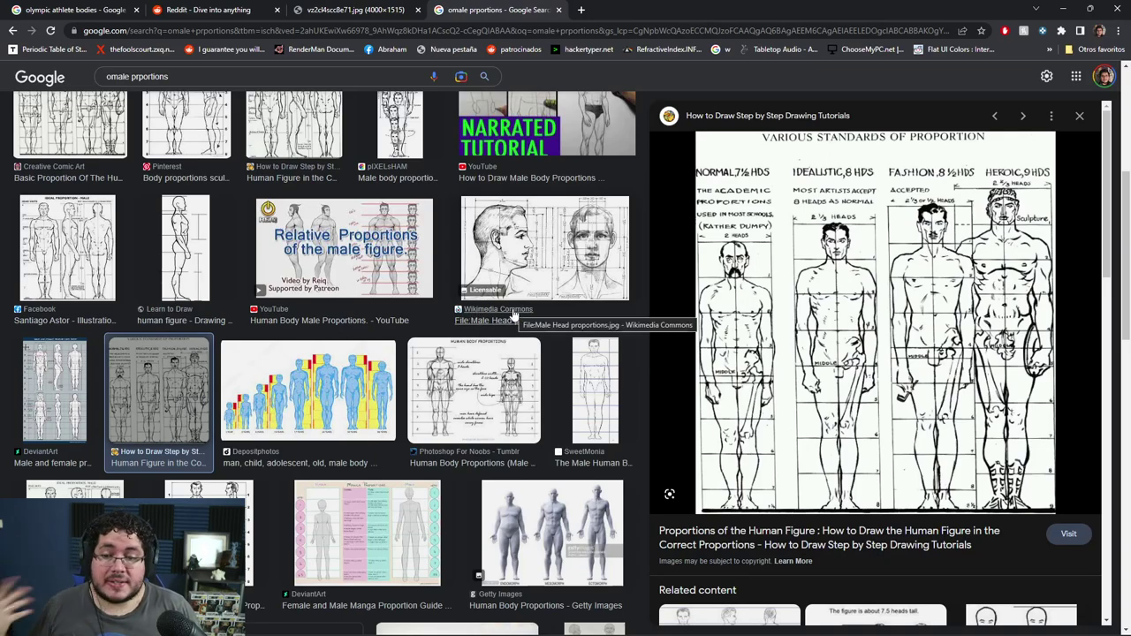
{"action": "scroll", "coordinate": [513, 314], "scroll_direction": "down", "scroll_amount": 15}
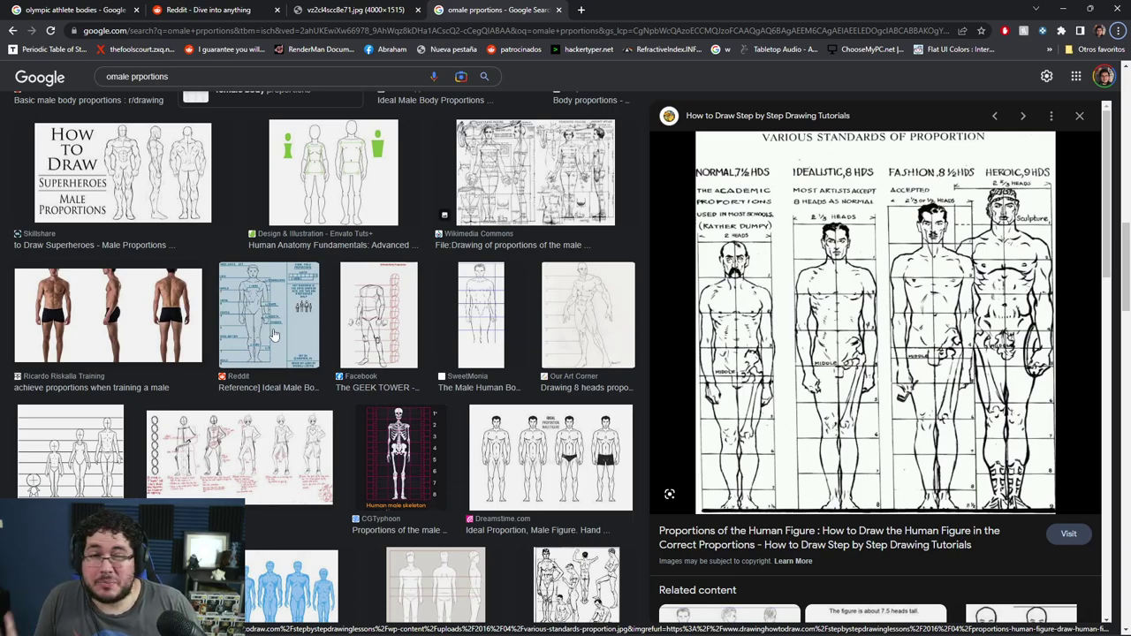
{"action": "key", "text": "alt+Tab"}
Launch Photoshop again and return to Maya to view the sculpted characters at full height
{"action": "key", "text": "super"}
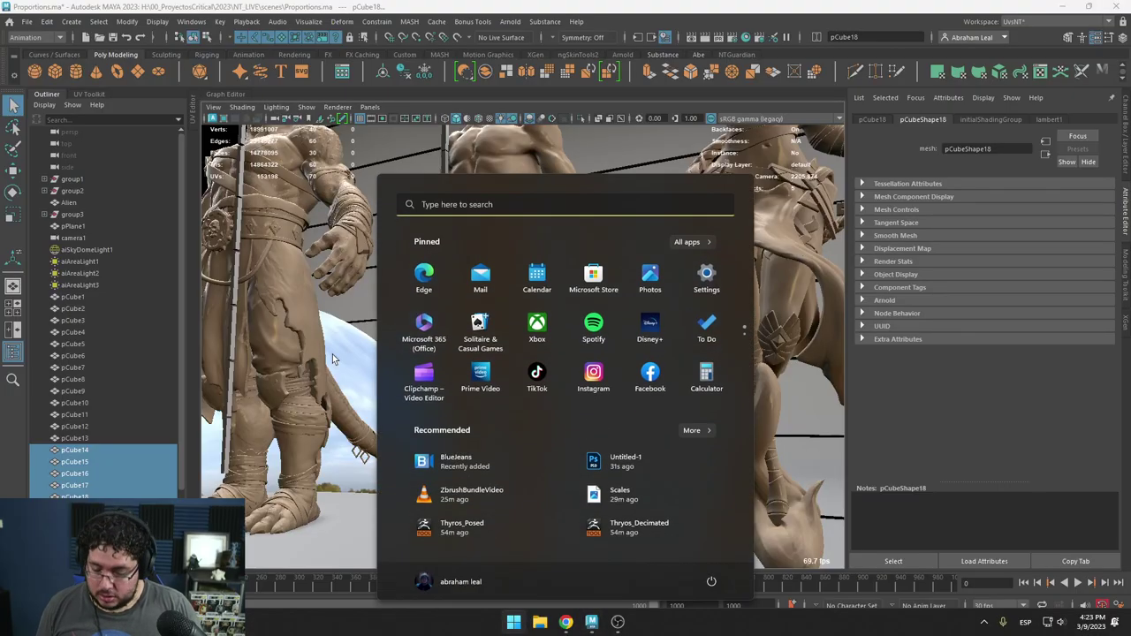
{"action": "type", "text": "PH"}
{"action": "key", "text": "Return"}
{"action": "key", "text": "alt+Tab"}
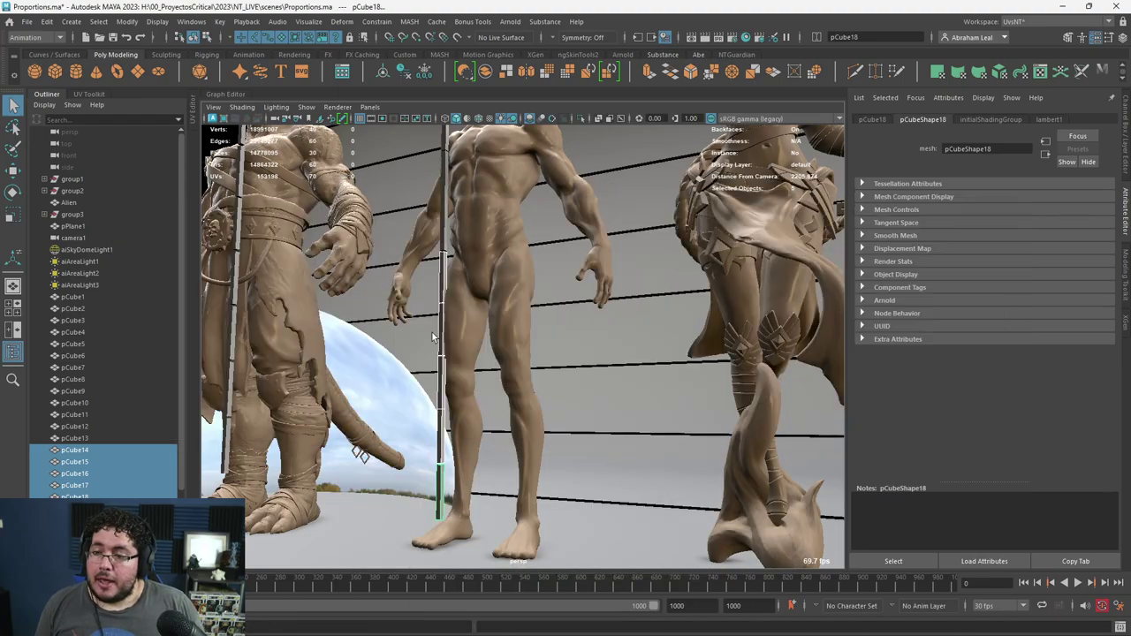
{"action": "scroll", "coordinate": [519, 291], "scroll_direction": "down", "scroll_amount": 3}
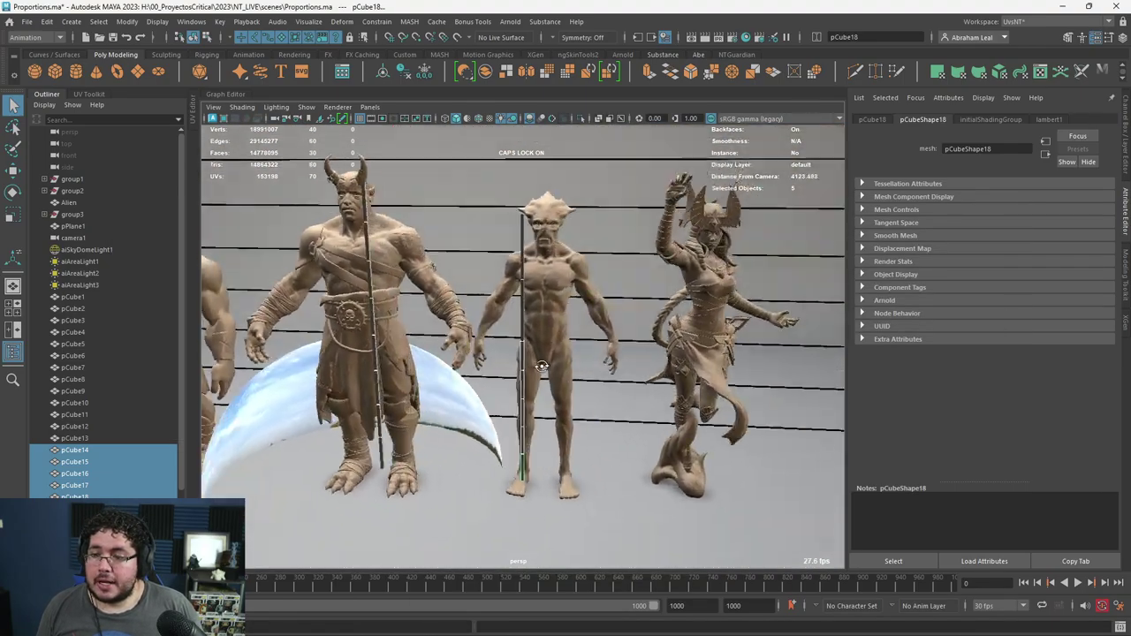